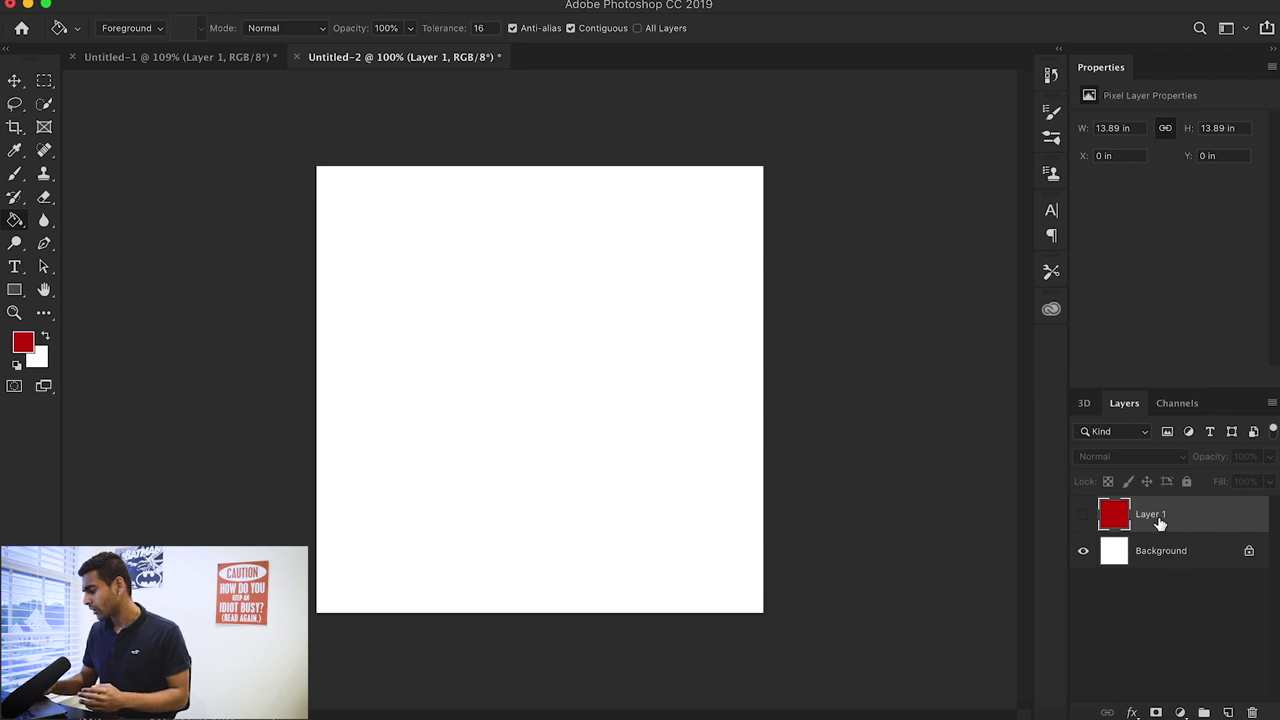
Delete the red layer, unlock the white Background into Layer 0, add an empty layer, and hide Layer 0
{"action": "key", "text": "BackSpace"}
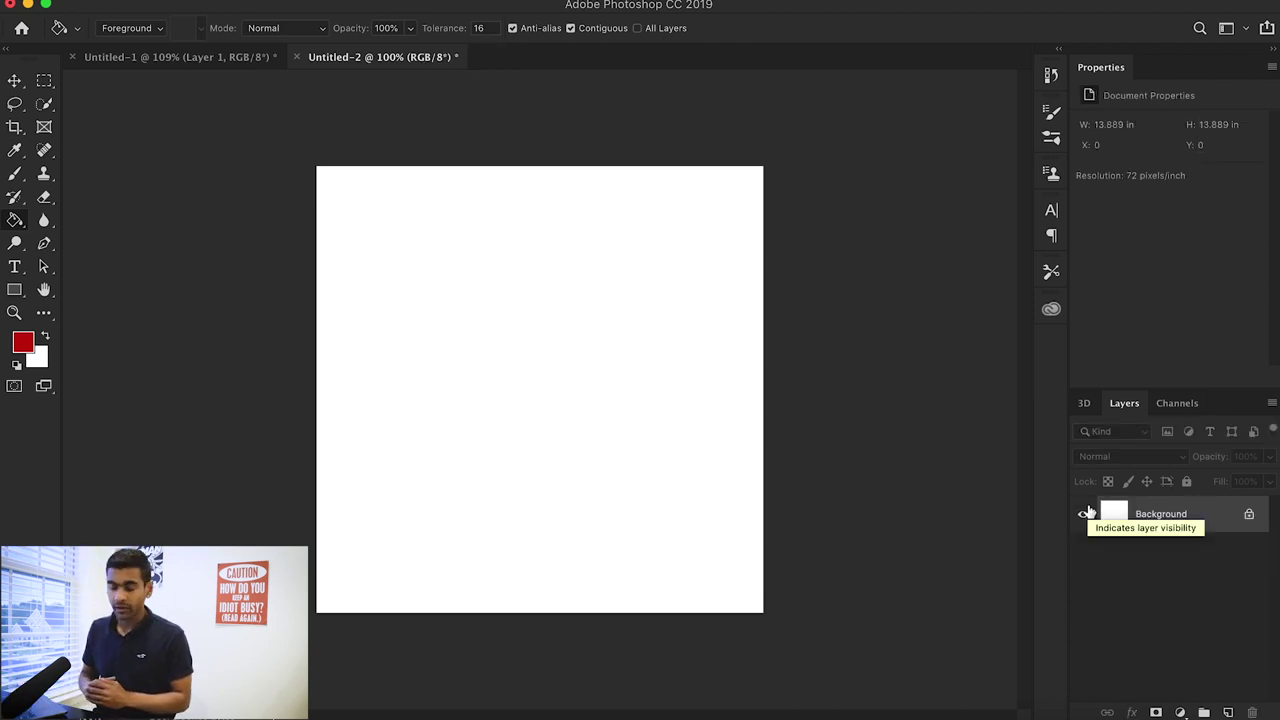
{"action": "left_click", "coordinate": [1249, 514]}
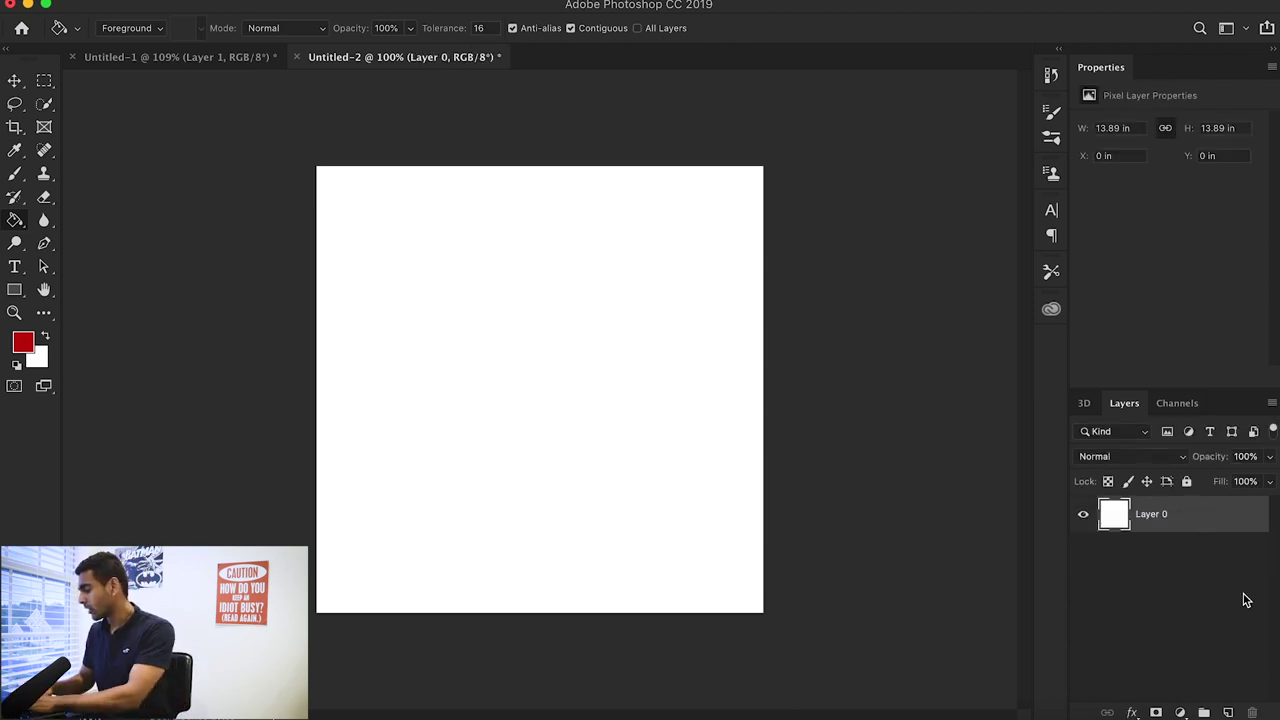
{"action": "left_click", "coordinate": [1225, 712]}
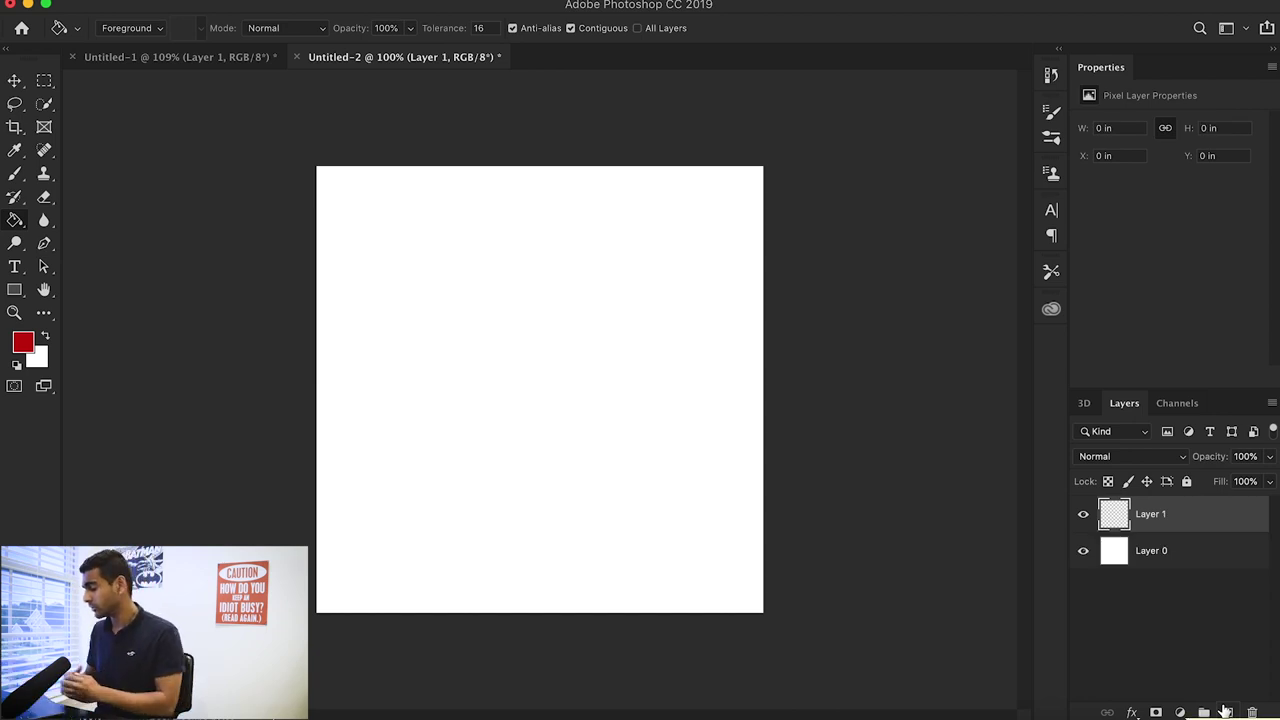
{"action": "left_click", "coordinate": [1084, 551]}
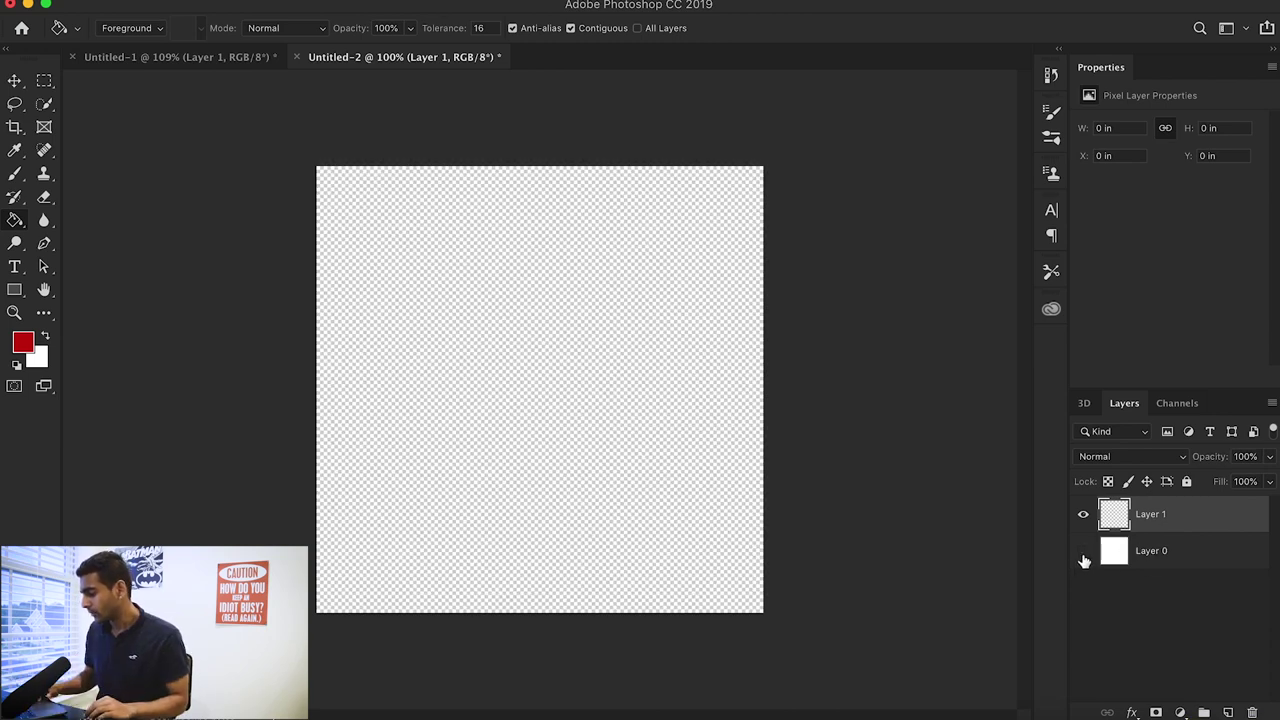
{"action": "left_click", "coordinate": [1084, 556]}
{"action": "left_click", "coordinate": [1084, 556]}
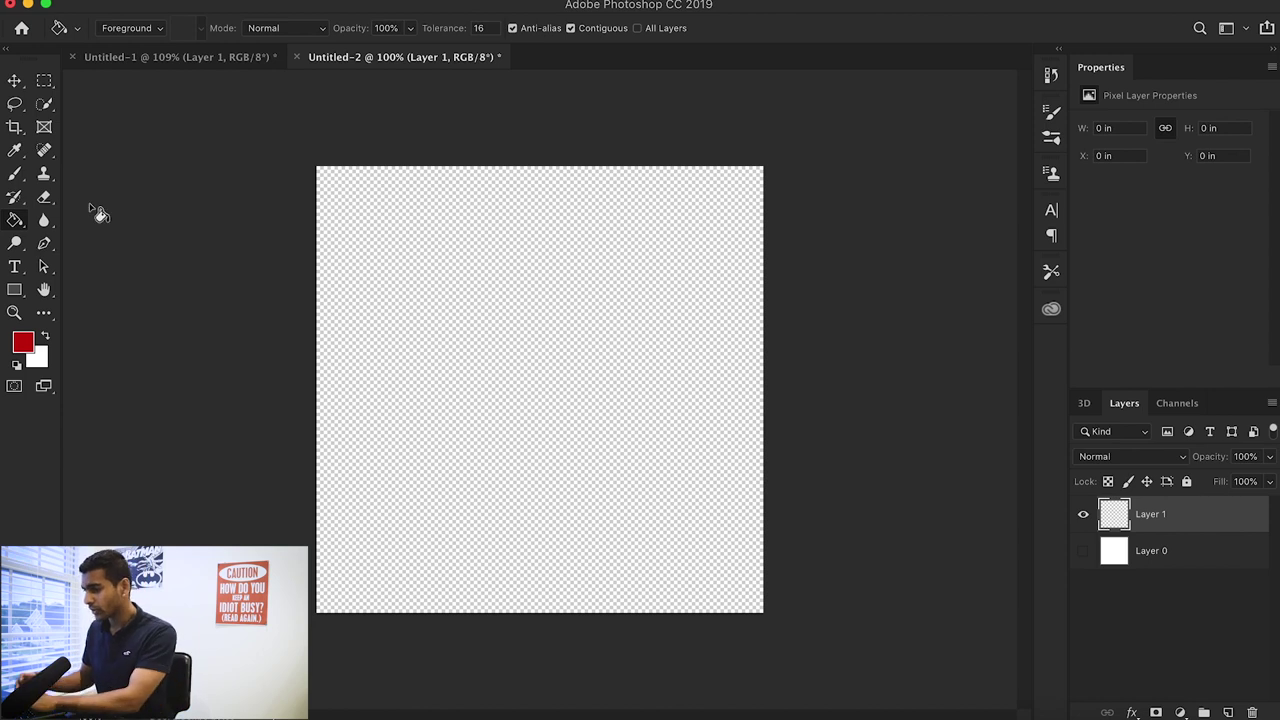
Choose the hard round brush preset for the Brush tool, undoing the test dab
{"action": "left_click", "coordinate": [13, 176]}
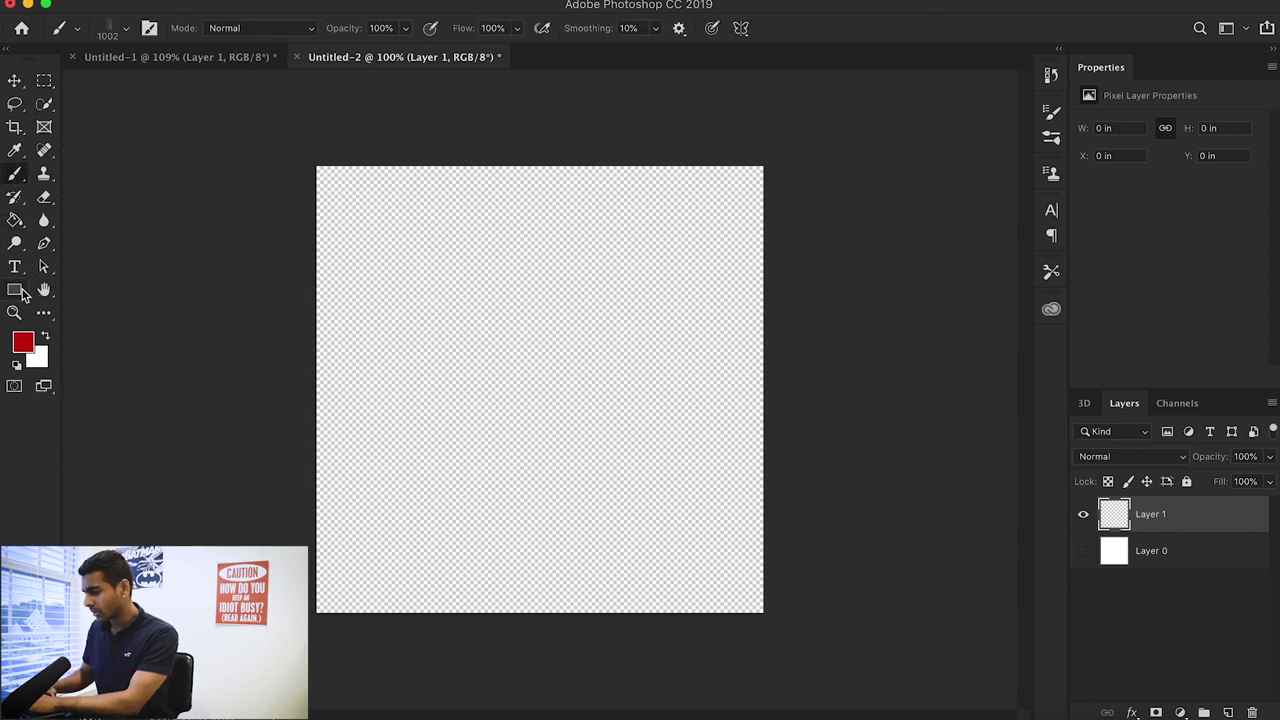
{"action": "right_click", "coordinate": [482, 340]}
{"action": "scroll", "coordinate": [600, 520], "scroll_direction": "up", "scroll_amount": 15}
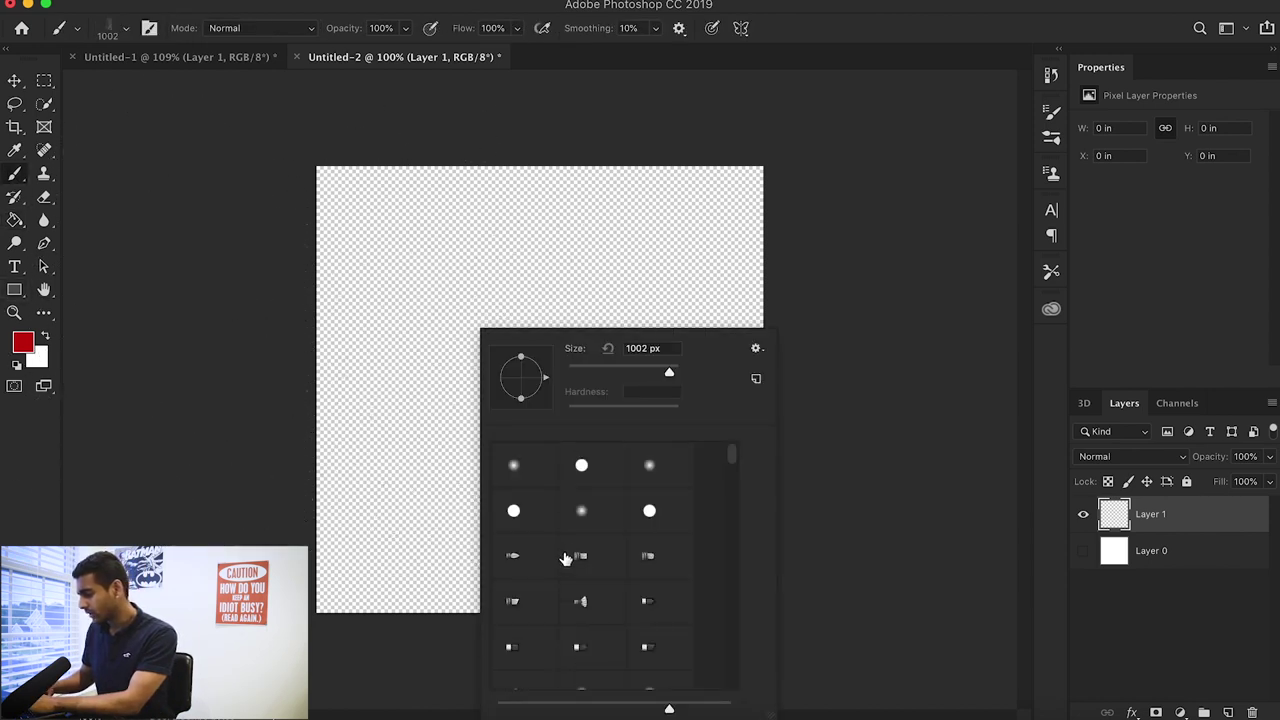
{"action": "left_click", "coordinate": [582, 465]}
{"action": "left_click", "coordinate": [295, 425]}
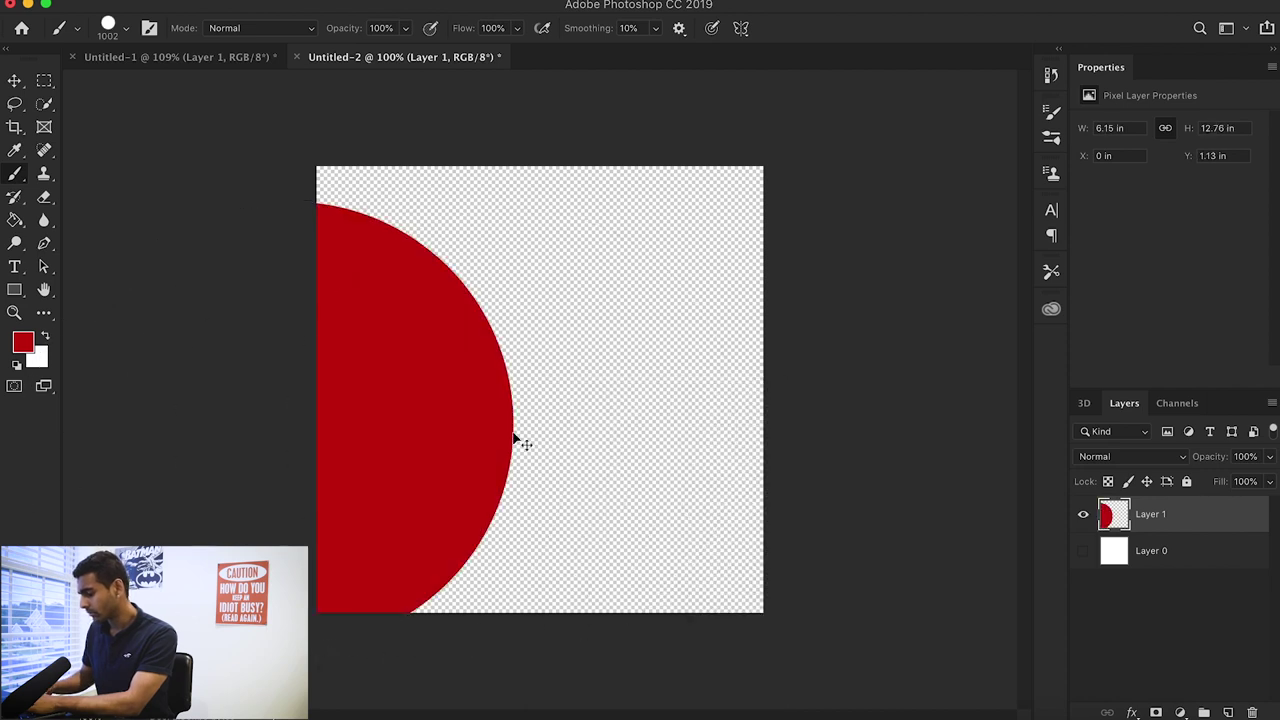
{"action": "key", "text": "ctrl+z"}
Shrink the brush to 30 px and reset the paint colour to default black
{"action": "key", "text": "bracketleft"}
{"action": "key", "text": "bracketleft"}
{"action": "key", "text": "bracketleft"}
{"action": "key", "text": "bracketleft"}
{"action": "key", "text": "bracketleft"}
{"action": "key", "text": "bracketleft"}
{"action": "key", "text": "bracketleft"}
{"action": "key", "text": "bracketleft"}
{"action": "key", "text": "bracketleft"}
{"action": "key", "text": "bracketleft"}
{"action": "key", "text": "bracketleft"}
{"action": "key", "text": "bracketleft"}
{"action": "key", "text": "bracketleft"}
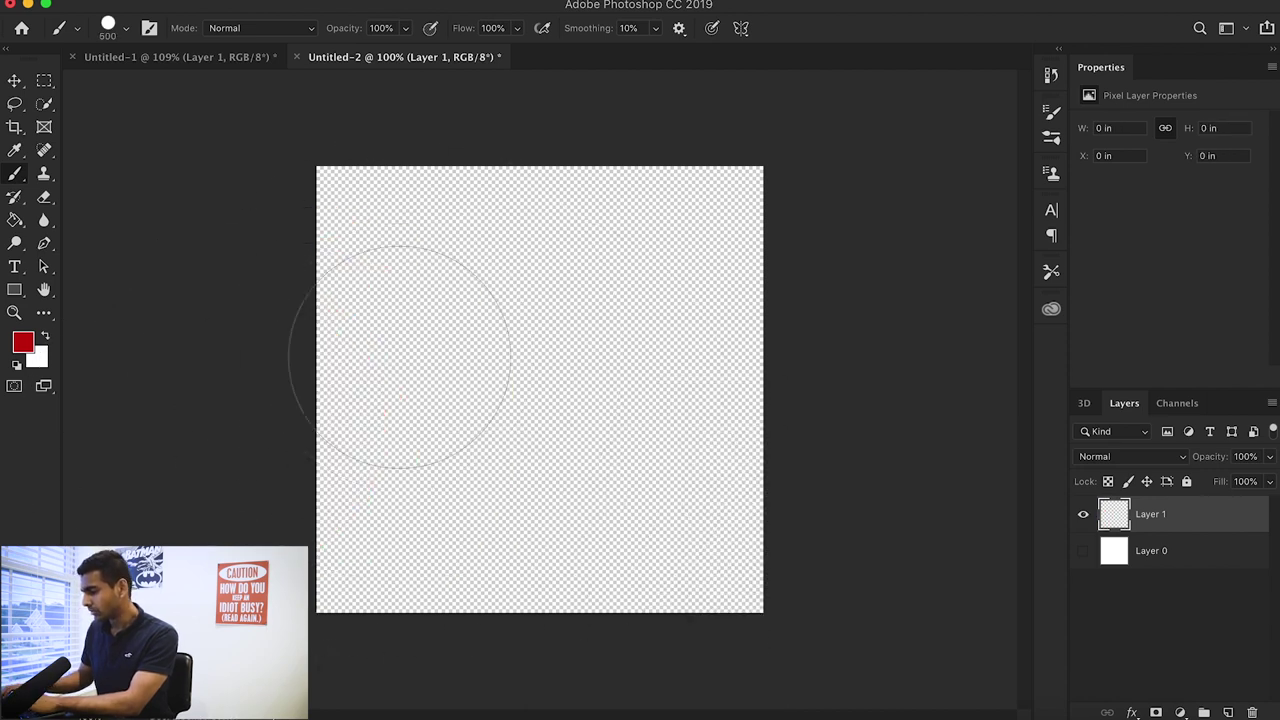
{"action": "key", "text": "bracketleft"}
{"action": "key", "text": "bracketleft"}
{"action": "key", "text": "bracketleft"}
{"action": "key", "text": "bracketleft"}
{"action": "key", "text": "bracketleft"}
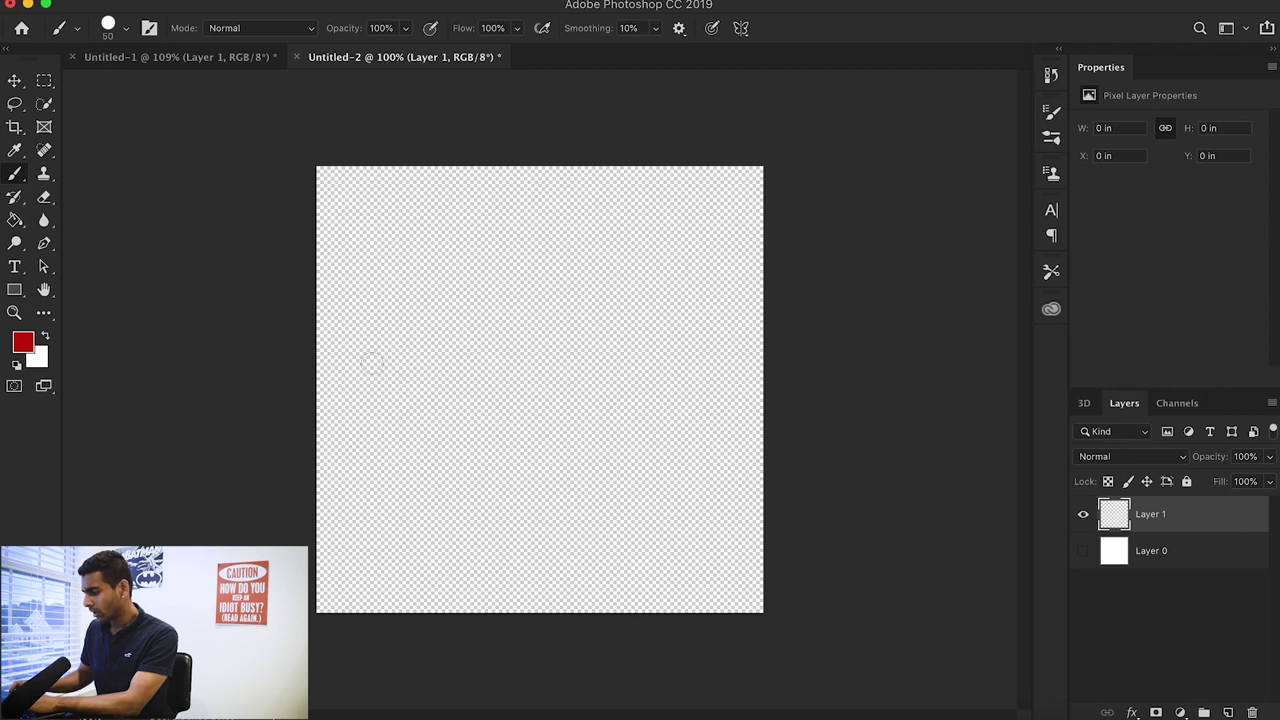
{"action": "left_click", "coordinate": [15, 365]}
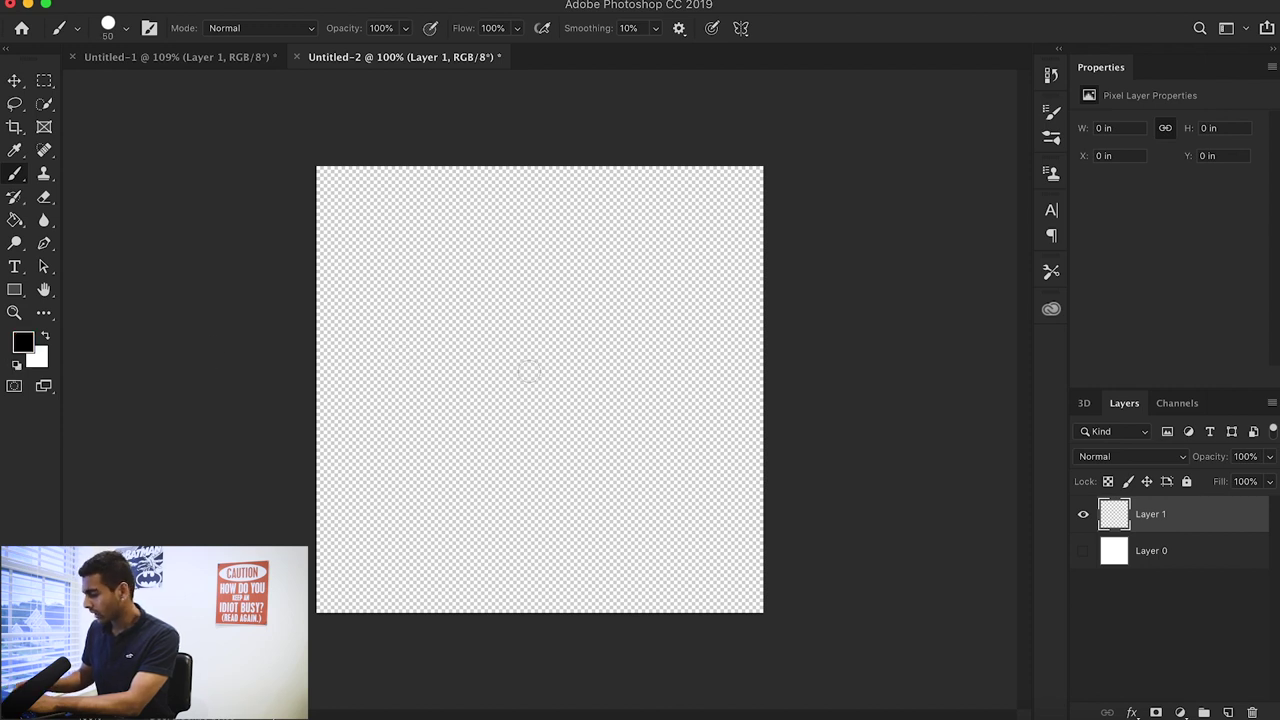
{"action": "key", "text": "bracketleft"}
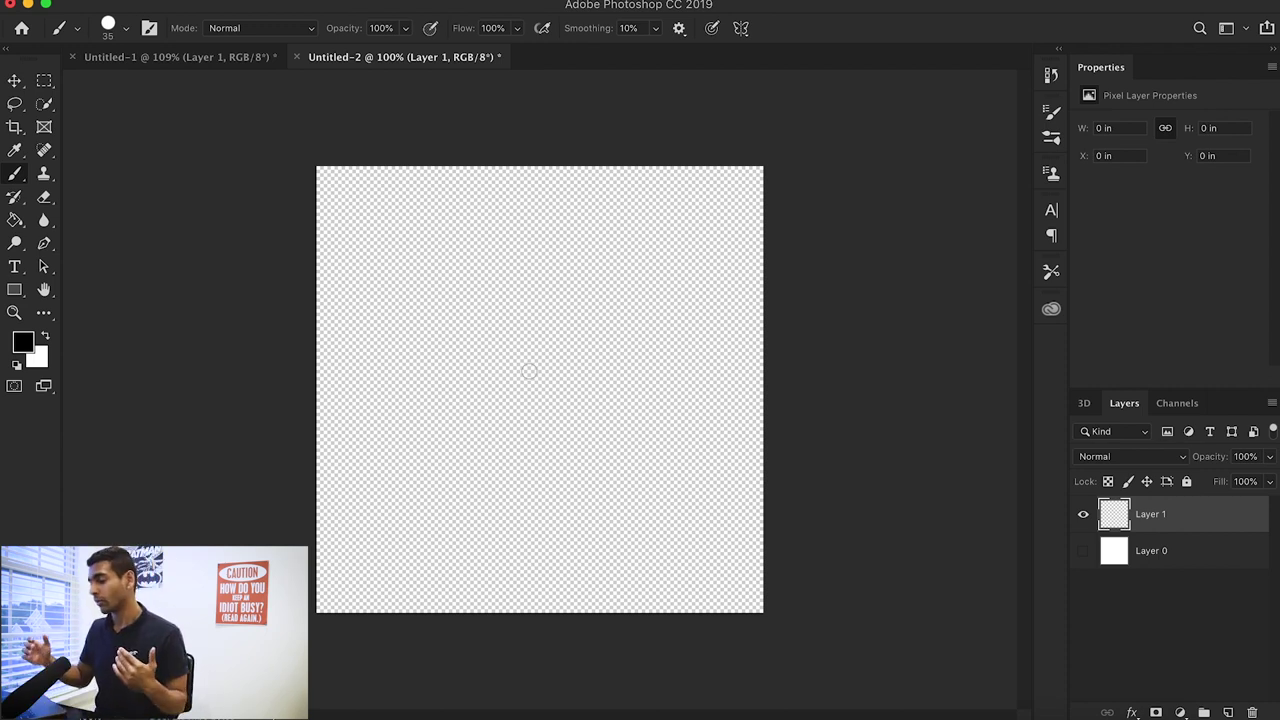
{"action": "key", "text": "bracketright"}
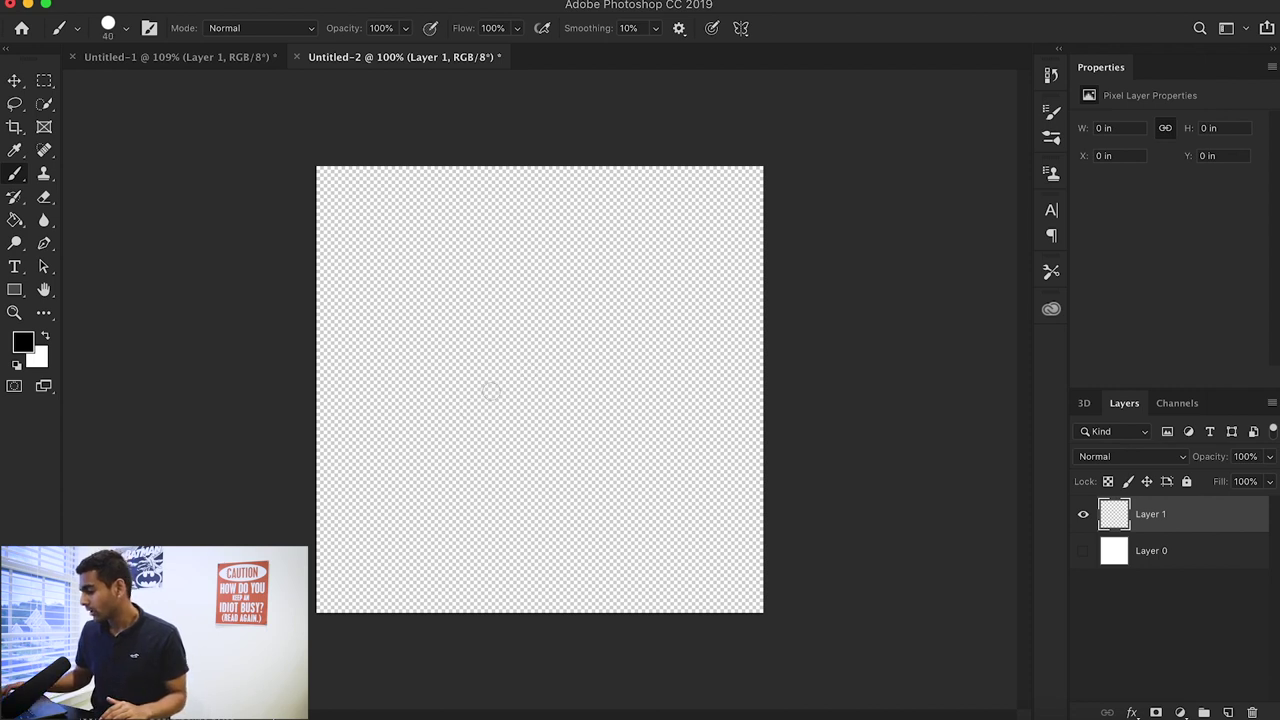
{"action": "key", "text": "bracketleft"}
{"action": "key", "text": "bracketleft"}
Paint the wing's bones, bottom edge and connecting top edge, then erase the bottom stroke's tip
{"action": "mouse_move", "coordinate": [403, 420]}
{"action": "left_mouse_down"}
{"action": "mouse_move", "coordinate": [534, 207]}
{"action": "mouse_move", "coordinate": [438, 372]}
{"action": "mouse_move", "coordinate": [643, 229]}
{"action": "left_mouse_up"}
{"action": "left_click_drag", "start_coordinate": [406, 421], "coordinate": [622, 331]}
{"action": "mouse_move", "coordinate": [403, 425]}
{"action": "left_mouse_down"}
{"action": "mouse_move", "coordinate": [669, 413]}
{"action": "mouse_move", "coordinate": [766, 423]}
{"action": "left_mouse_up"}
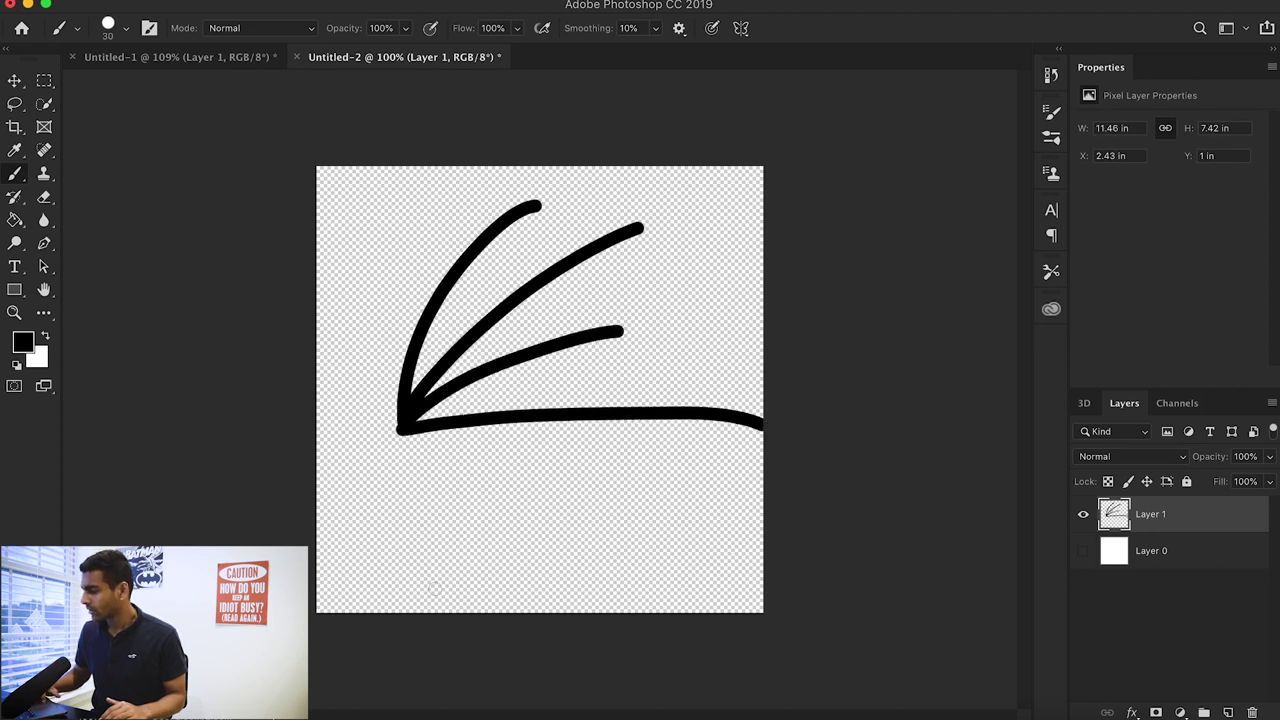
{"action": "mouse_move", "coordinate": [531, 207]}
{"action": "left_mouse_down"}
{"action": "mouse_move", "coordinate": [637, 218]}
{"action": "mouse_move", "coordinate": [581, 315]}
{"action": "mouse_move", "coordinate": [751, 418]}
{"action": "left_mouse_up"}
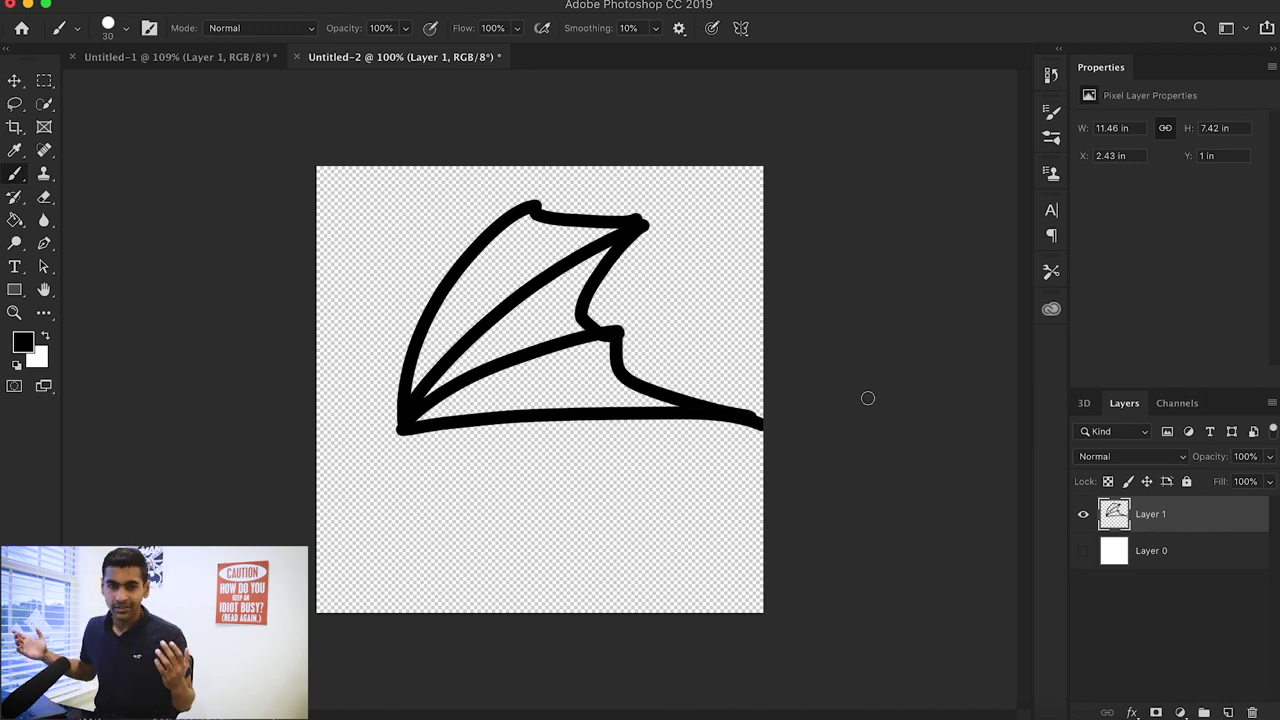
{"action": "left_click", "coordinate": [44, 197]}
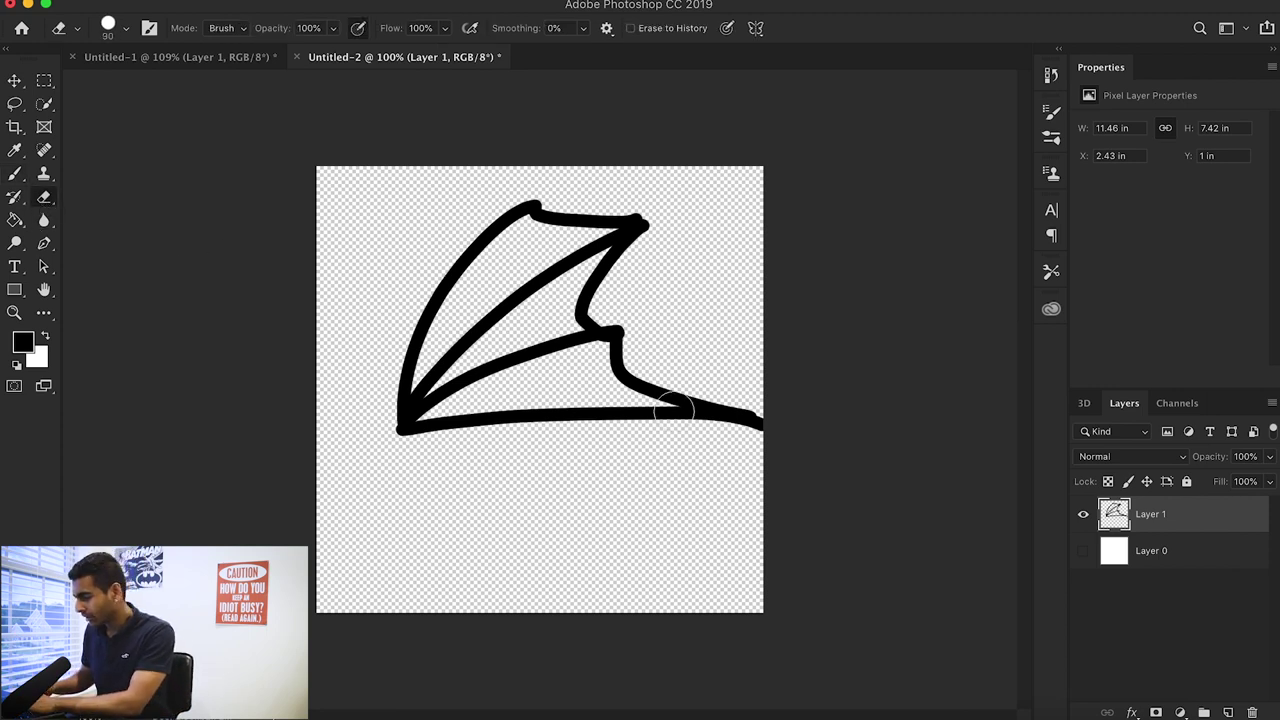
{"action": "left_click", "coordinate": [760, 427]}
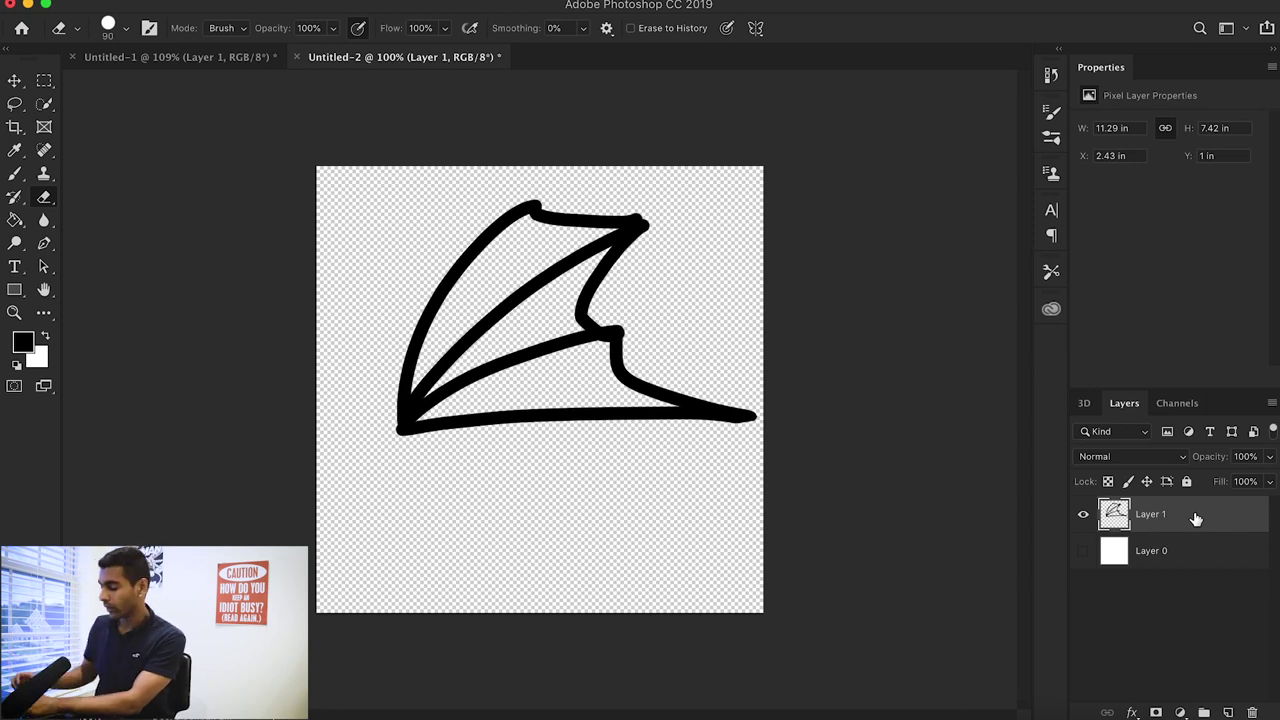
Free-transform the wing outline down toward the canvas centre and commit the move
{"action": "key", "text": "ctrl+t"}
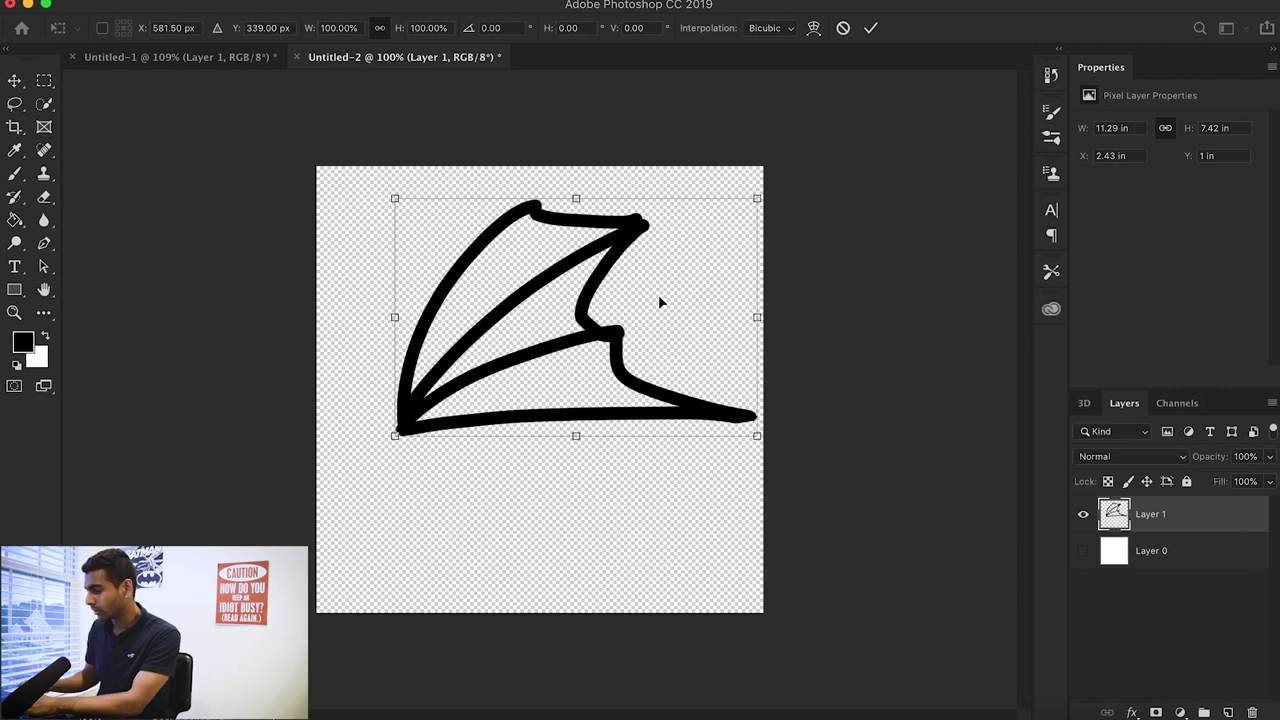
{"action": "mouse_move", "coordinate": [612, 292]}
{"action": "left_mouse_down"}
{"action": "mouse_move", "coordinate": [634, 294]}
{"action": "mouse_move", "coordinate": [611, 352]}
{"action": "left_mouse_up"}
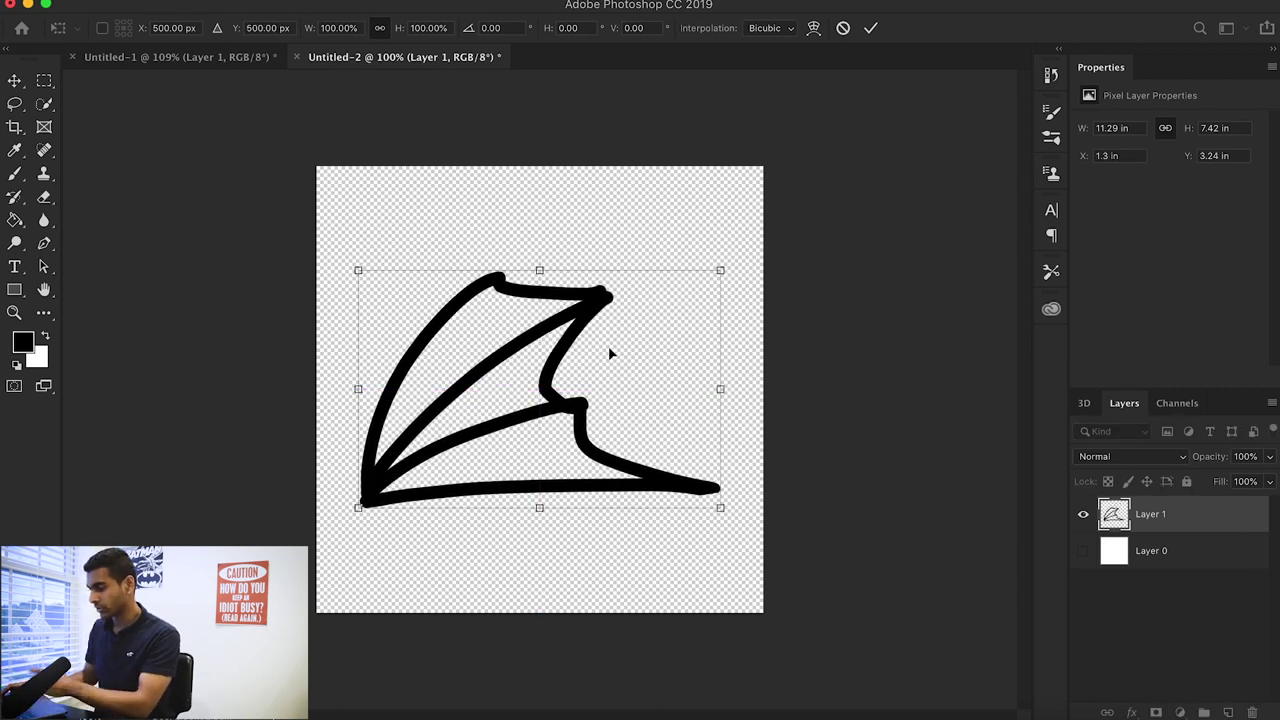
{"action": "key", "text": "Return"}
{"action": "key", "text": "e"}
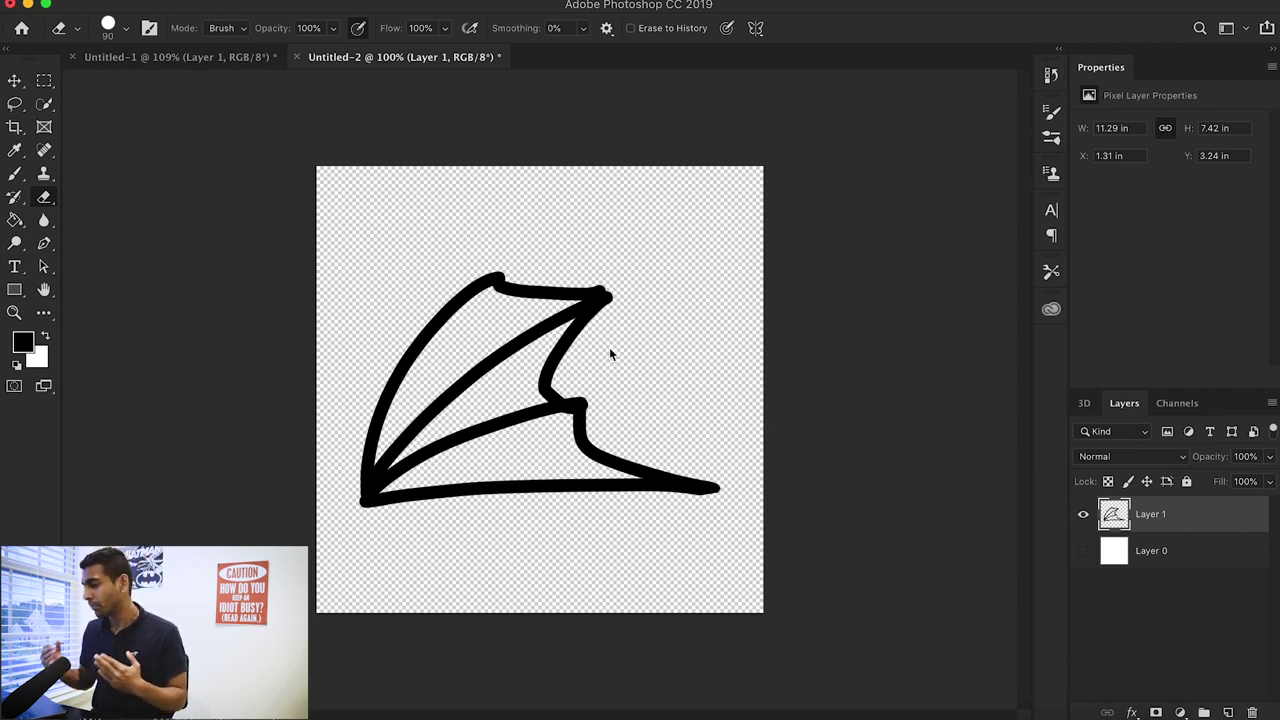
Define a brush preset named 'dragon wing' from the wing outline via the Edit menu
{"action": "left_click", "coordinate": [210, 3]}
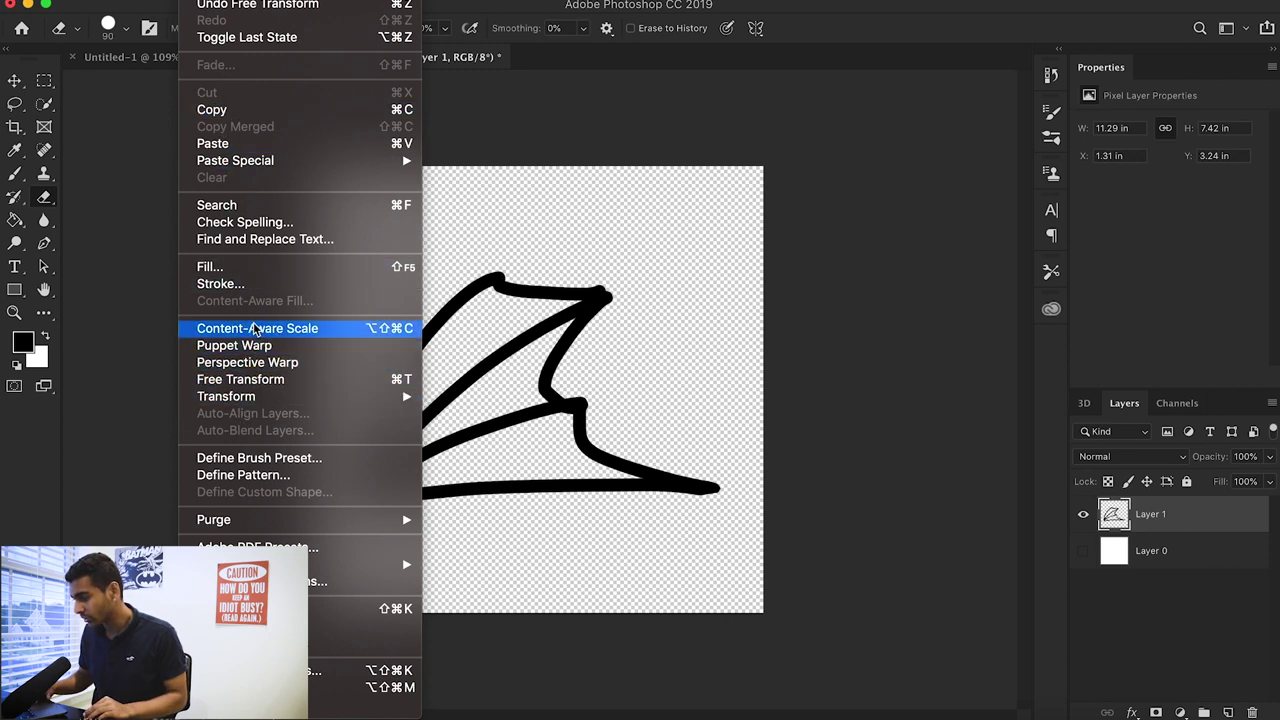
{"action": "left_click", "coordinate": [267, 462]}
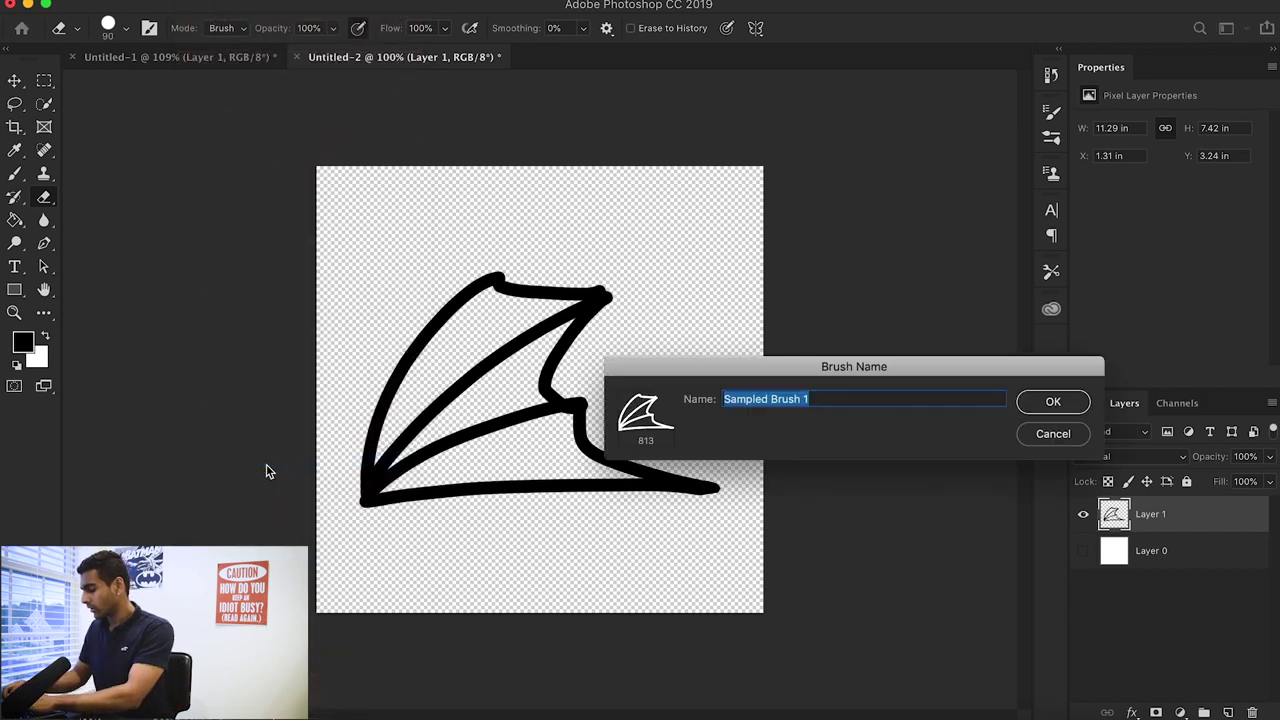
{"action": "type", "text": "drago"}
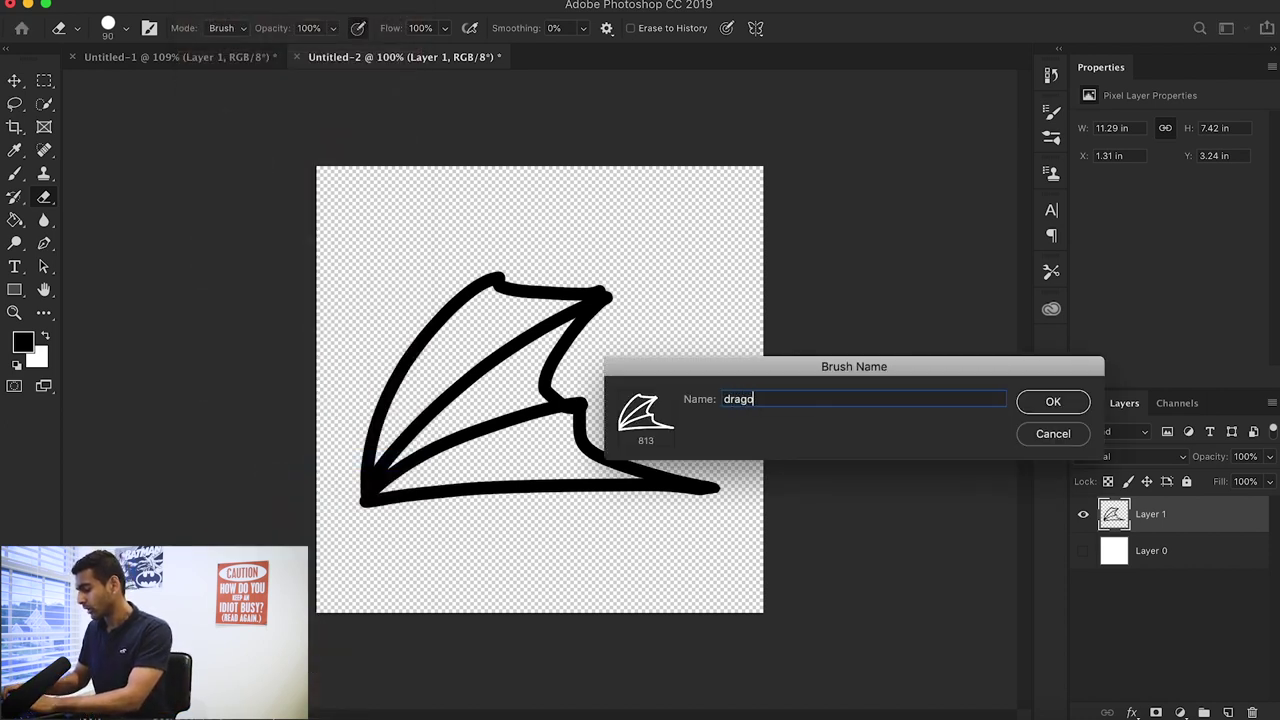
{"action": "type", "text": "n wing"}
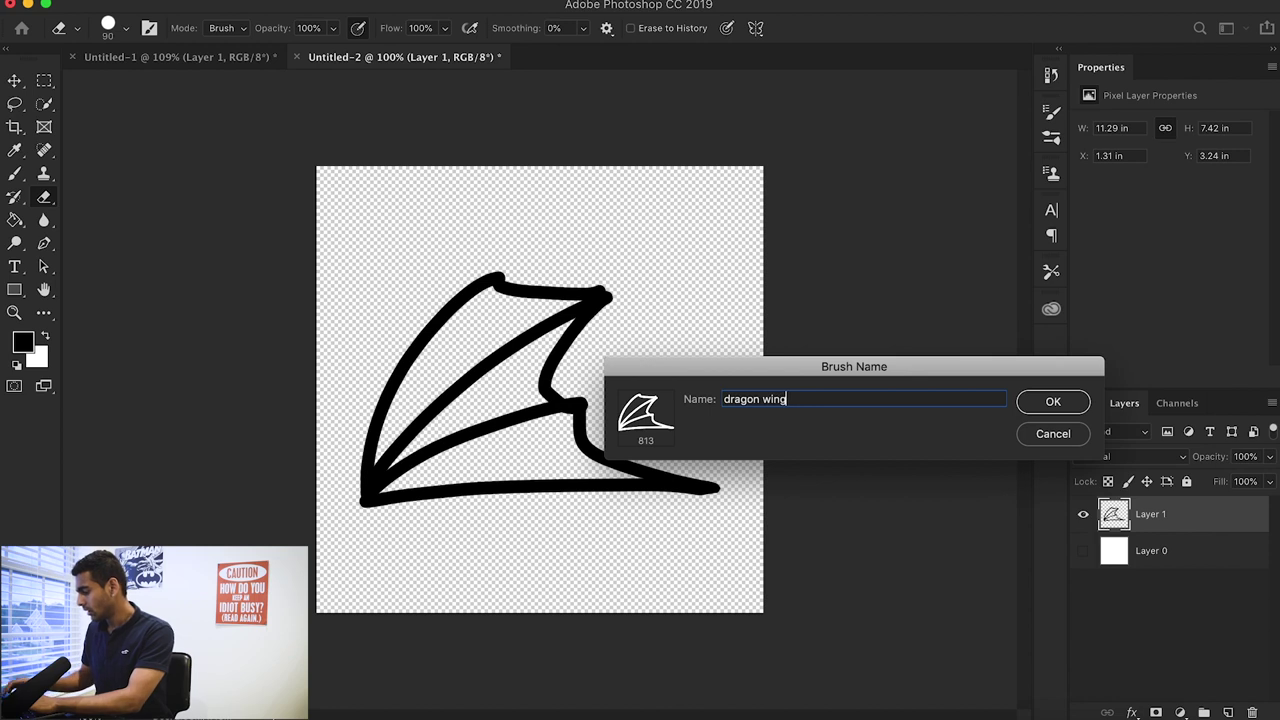
{"action": "key", "text": "Return"}
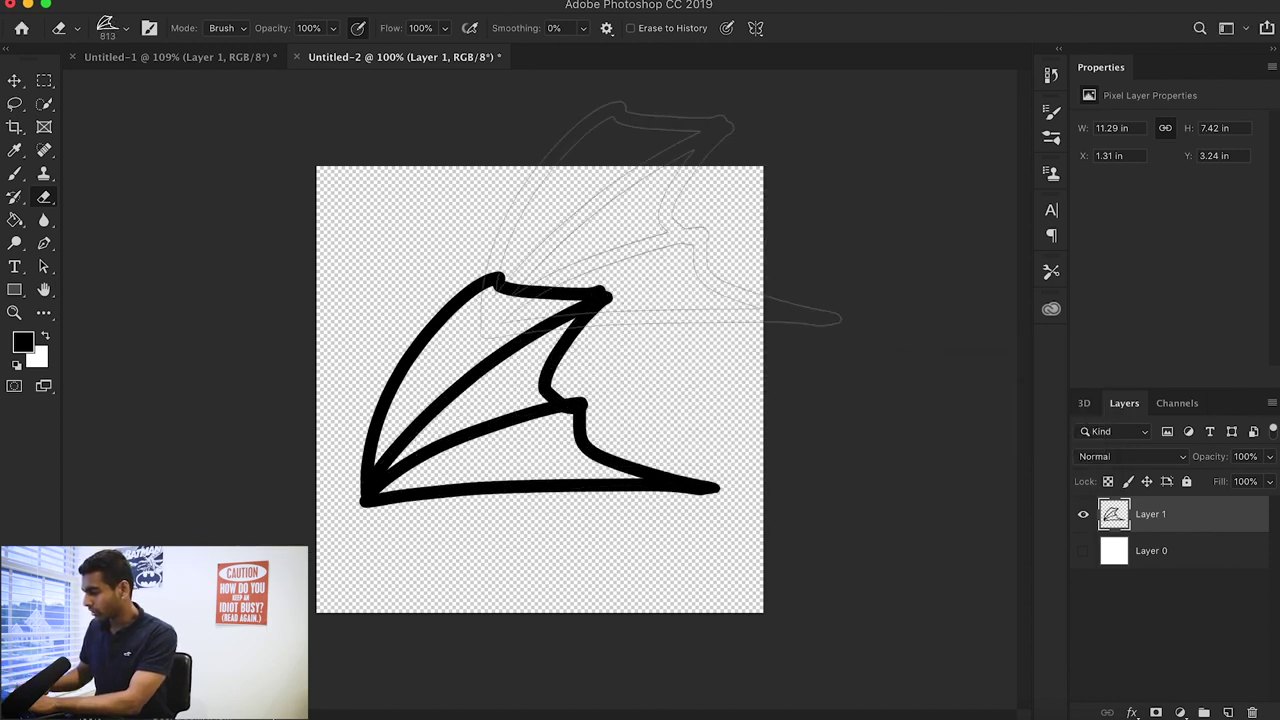
Select the new 813 px dragon wing brush from the brush preset picker
{"action": "key", "text": "b"}
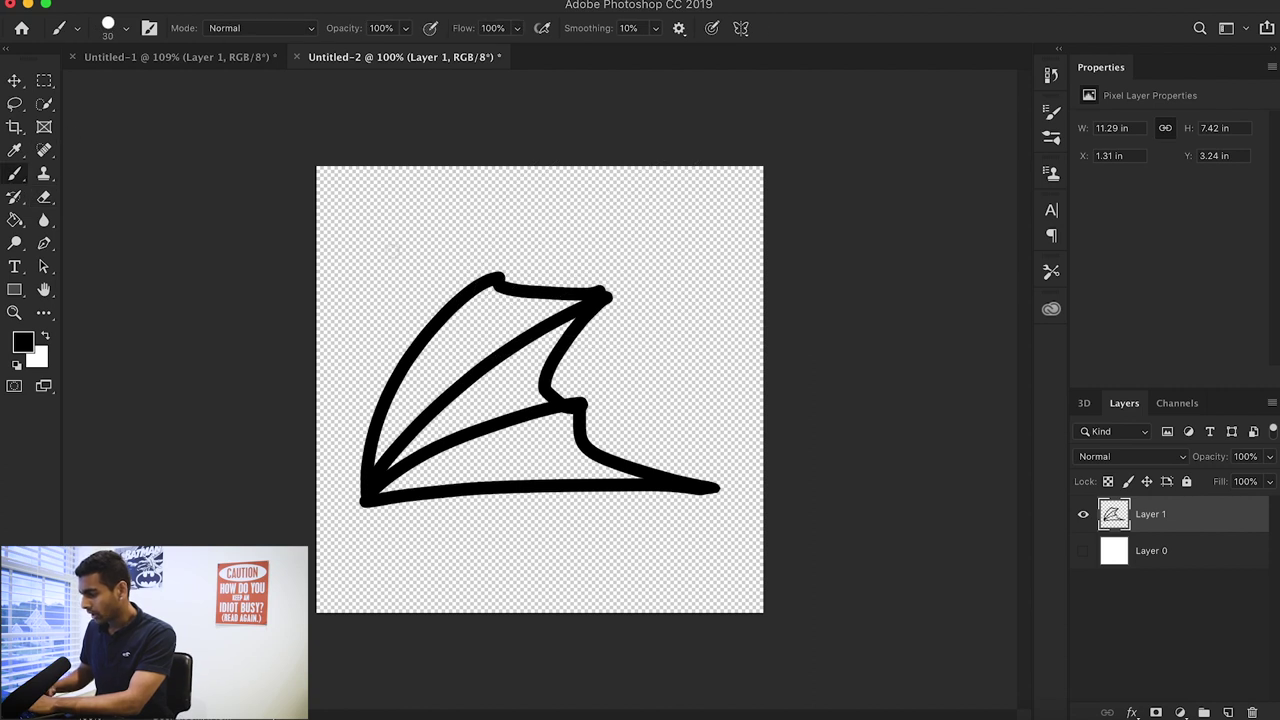
{"action": "right_click", "coordinate": [485, 275]}
{"action": "scroll", "coordinate": [589, 500], "scroll_direction": "down", "scroll_amount": 10}
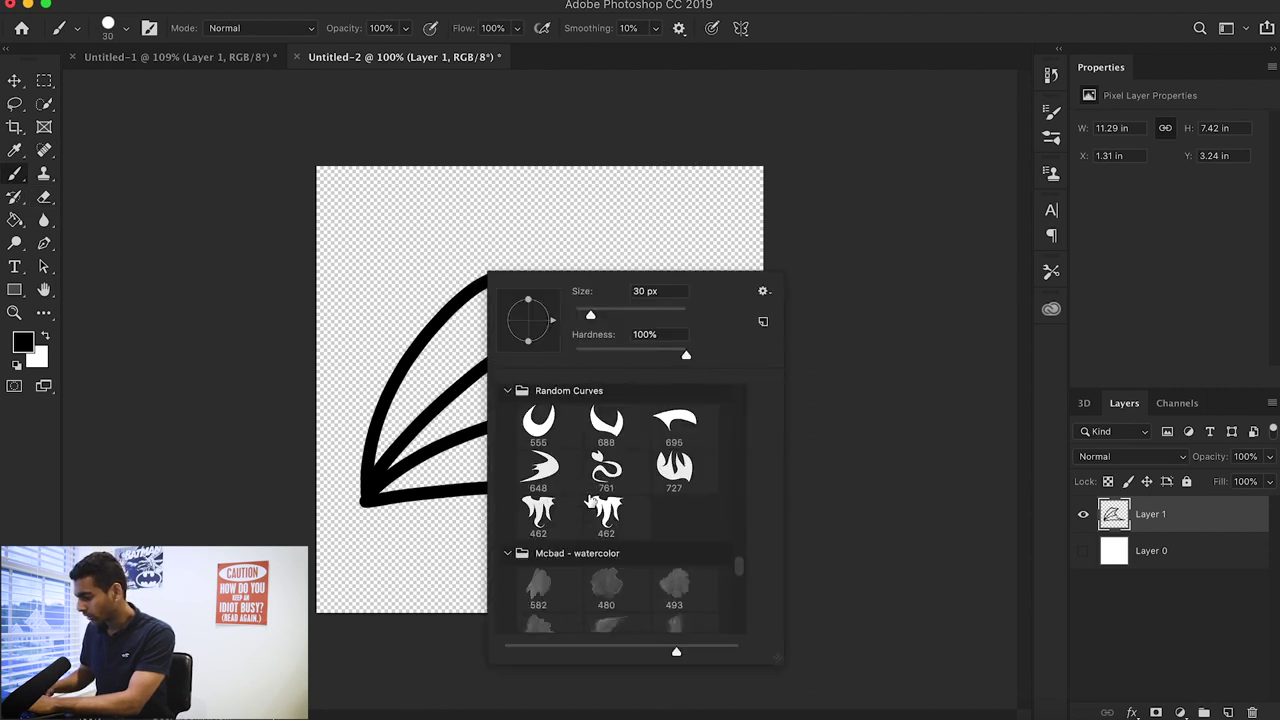
{"action": "left_click", "coordinate": [517, 603]}
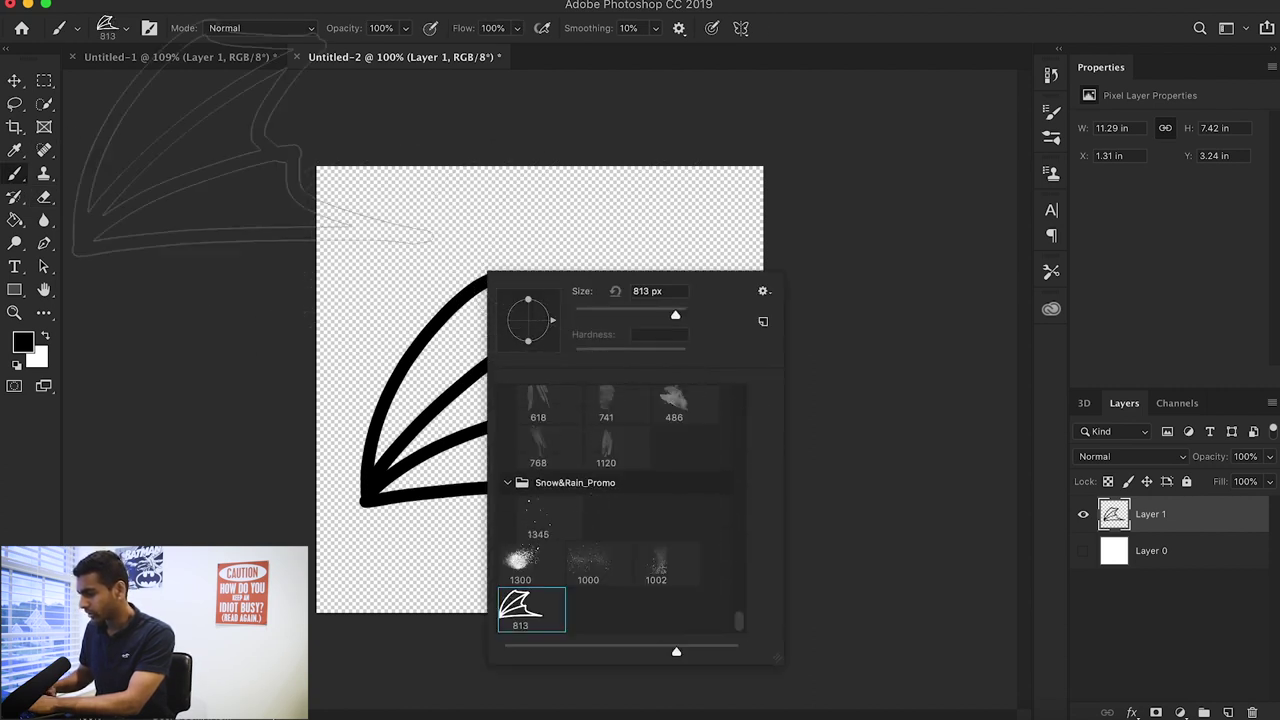
Create a new document using the Custom 2000 × 2000 px preset
{"action": "left_click", "coordinate": [178, 2]}
{"action": "left_click", "coordinate": [178, 6]}
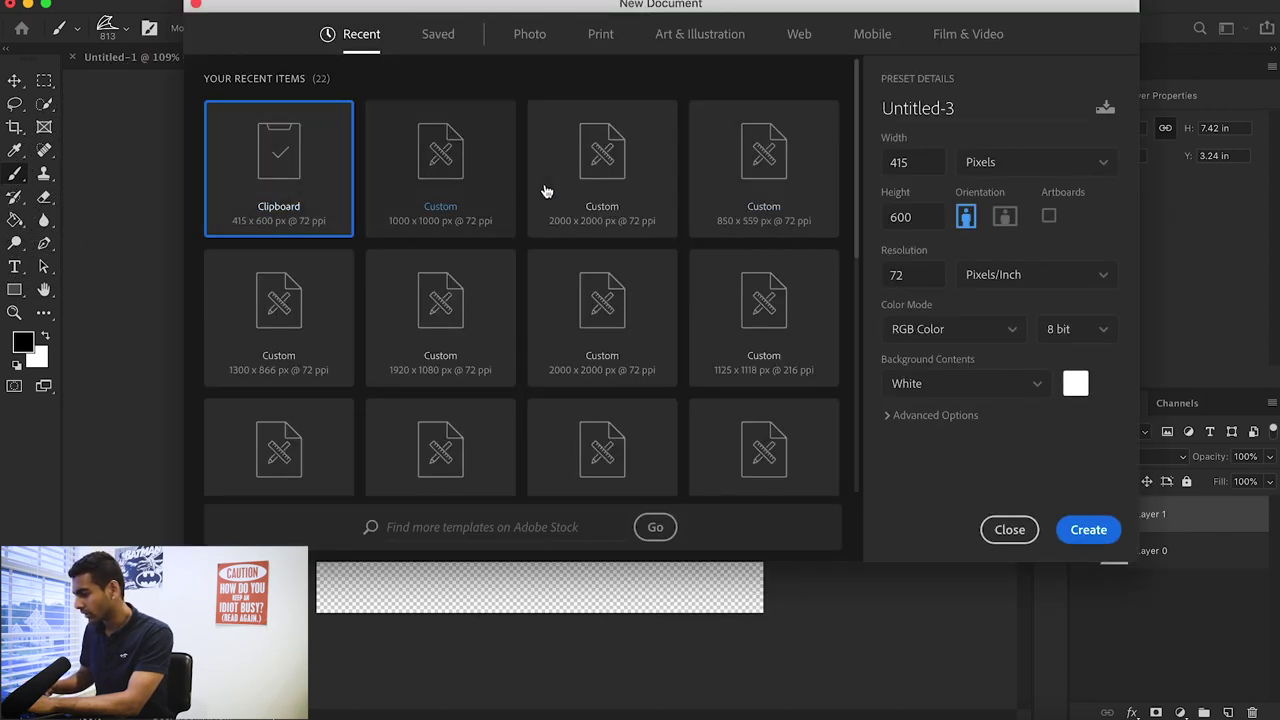
{"action": "left_click", "coordinate": [625, 200]}
{"action": "left_click", "coordinate": [1086, 529]}
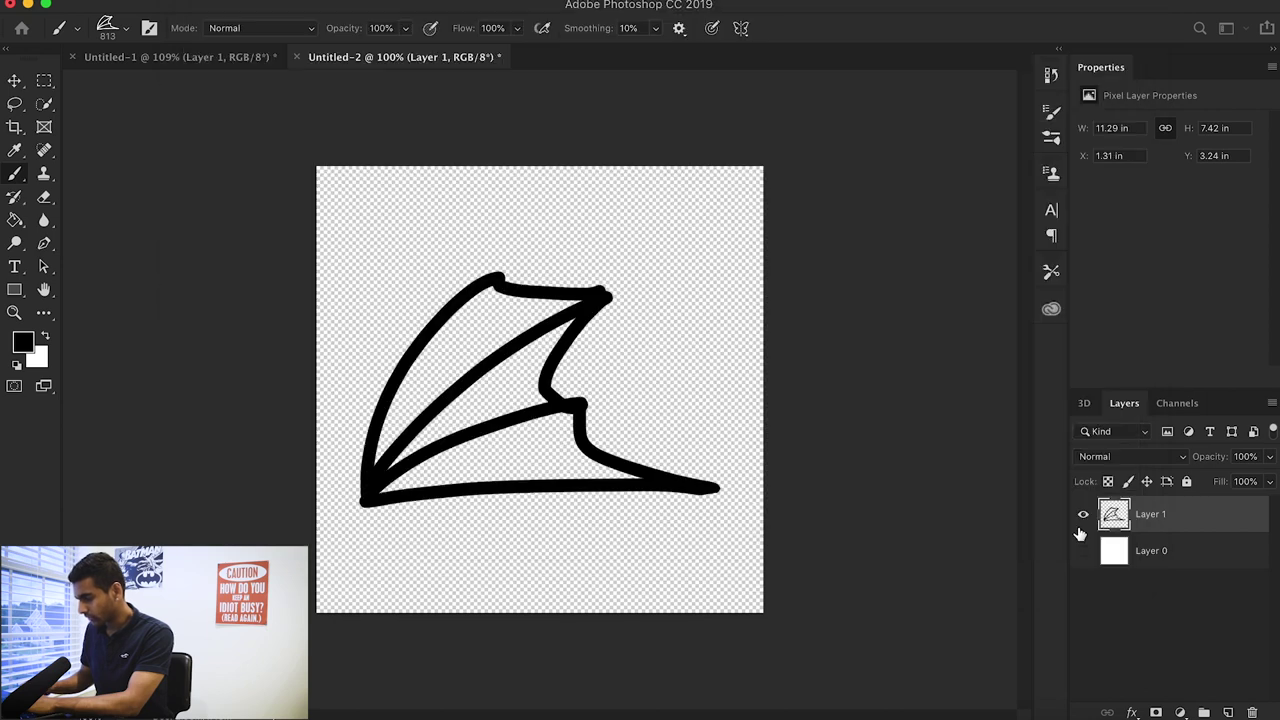
Set the foreground colour to red in the Color Picker
{"action": "left_click", "coordinate": [21, 344]}
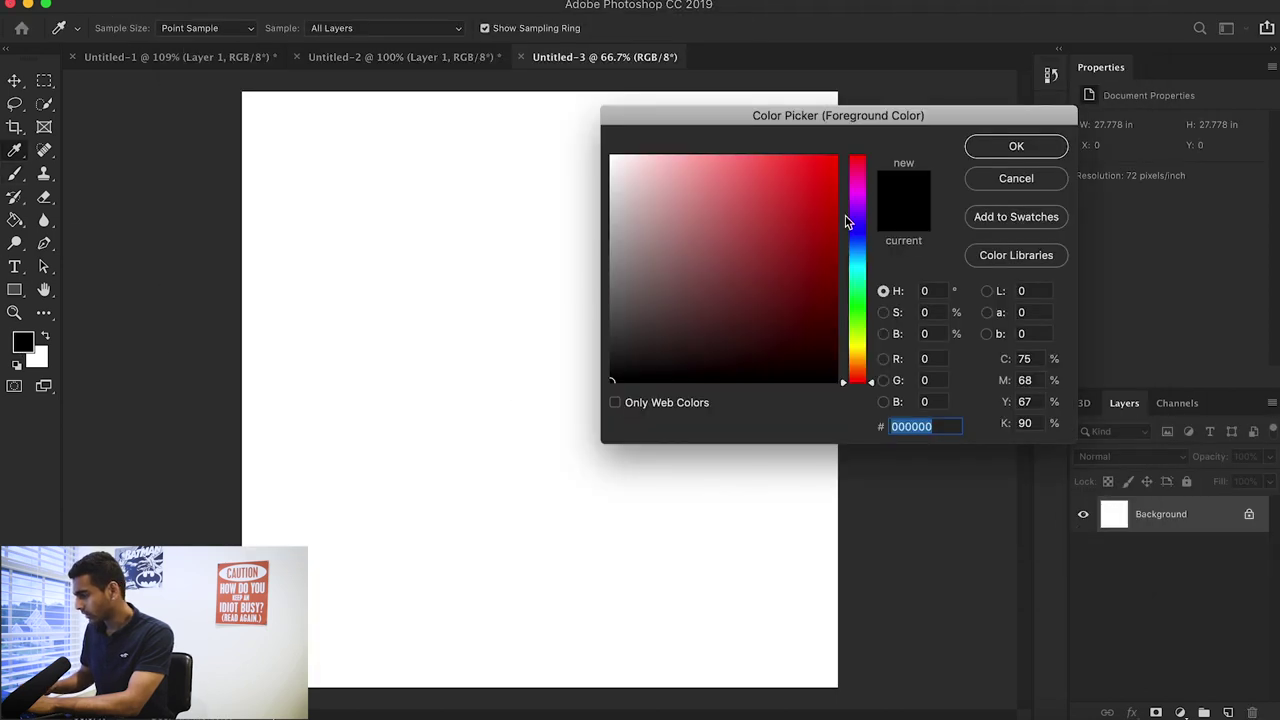
{"action": "left_click", "coordinate": [820, 214]}
{"action": "left_click", "coordinate": [994, 152]}
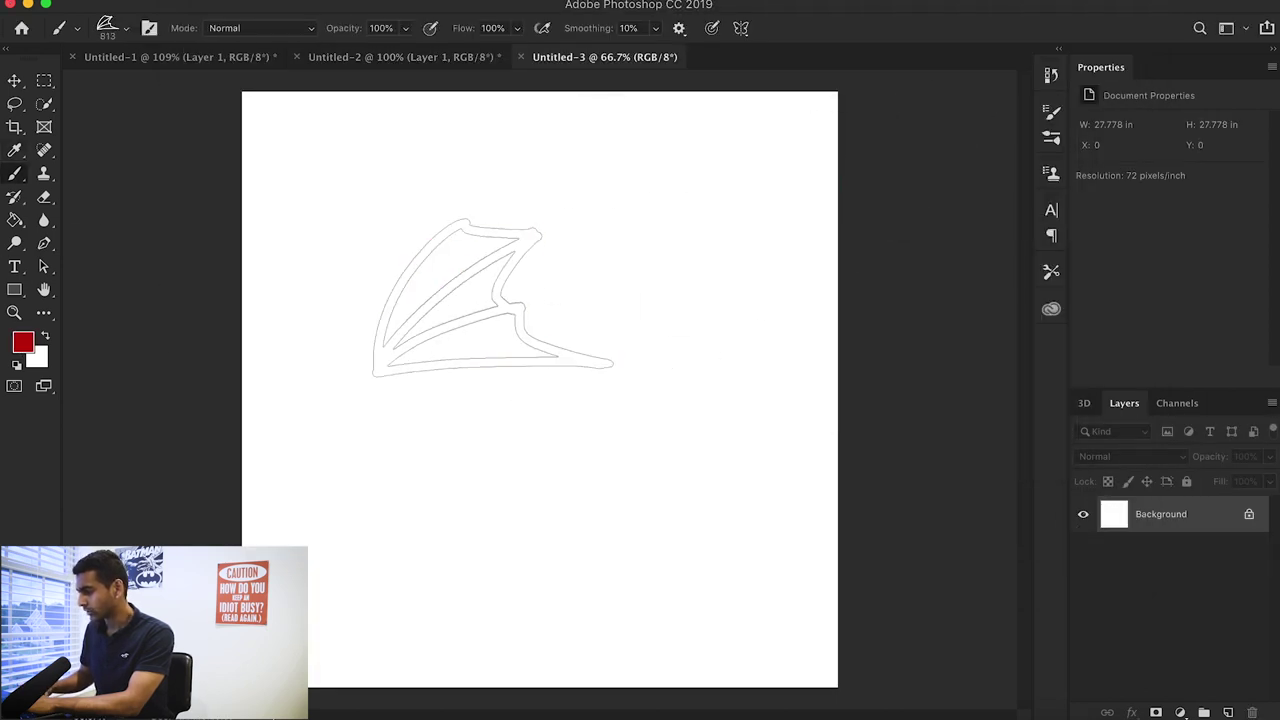
Stamp seven overlapping red dragon-wing shapes across the Untitled-3 canvas
{"action": "left_click_drag", "start_coordinate": [440, 520], "coordinate": [605, 385]}
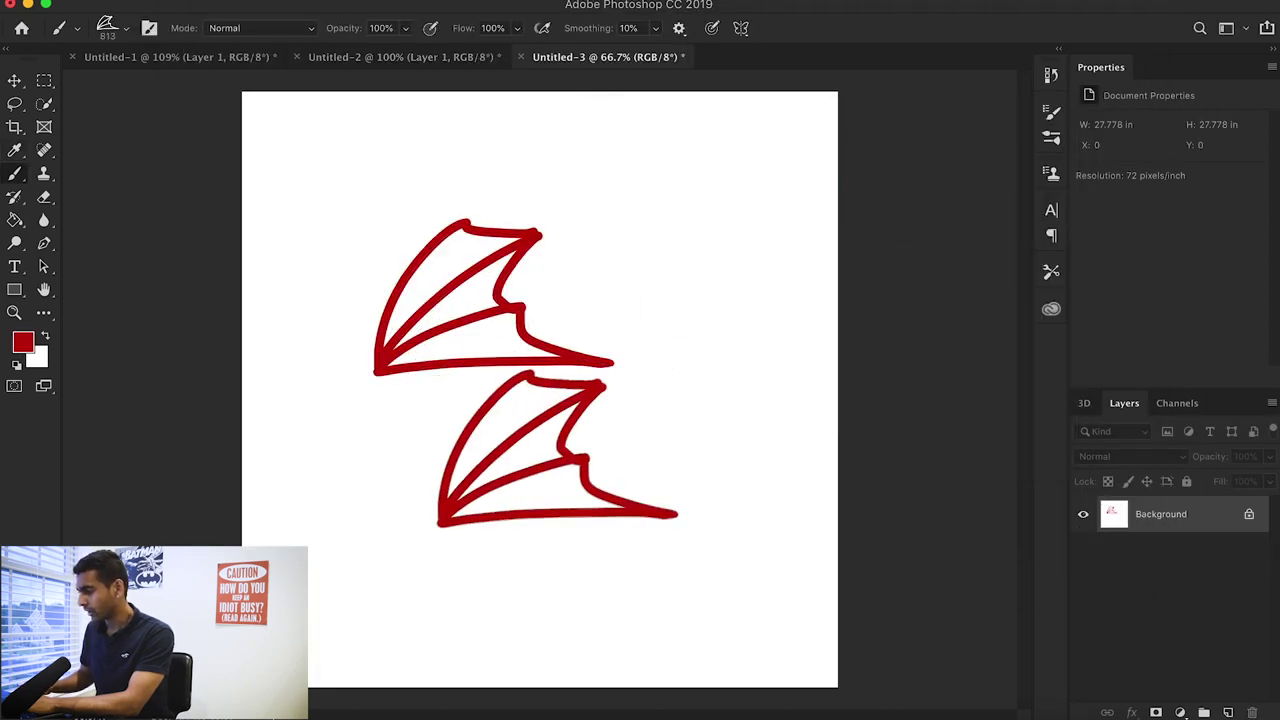
{"action": "left_click_drag", "start_coordinate": [560, 335], "coordinate": [797, 328]}
{"action": "left_click_drag", "start_coordinate": [282, 338], "coordinate": [447, 200]}
{"action": "left_click_drag", "start_coordinate": [517, 552], "coordinate": [757, 545]}
{"action": "left_click_drag", "start_coordinate": [497, 522], "coordinate": [587, 651]}
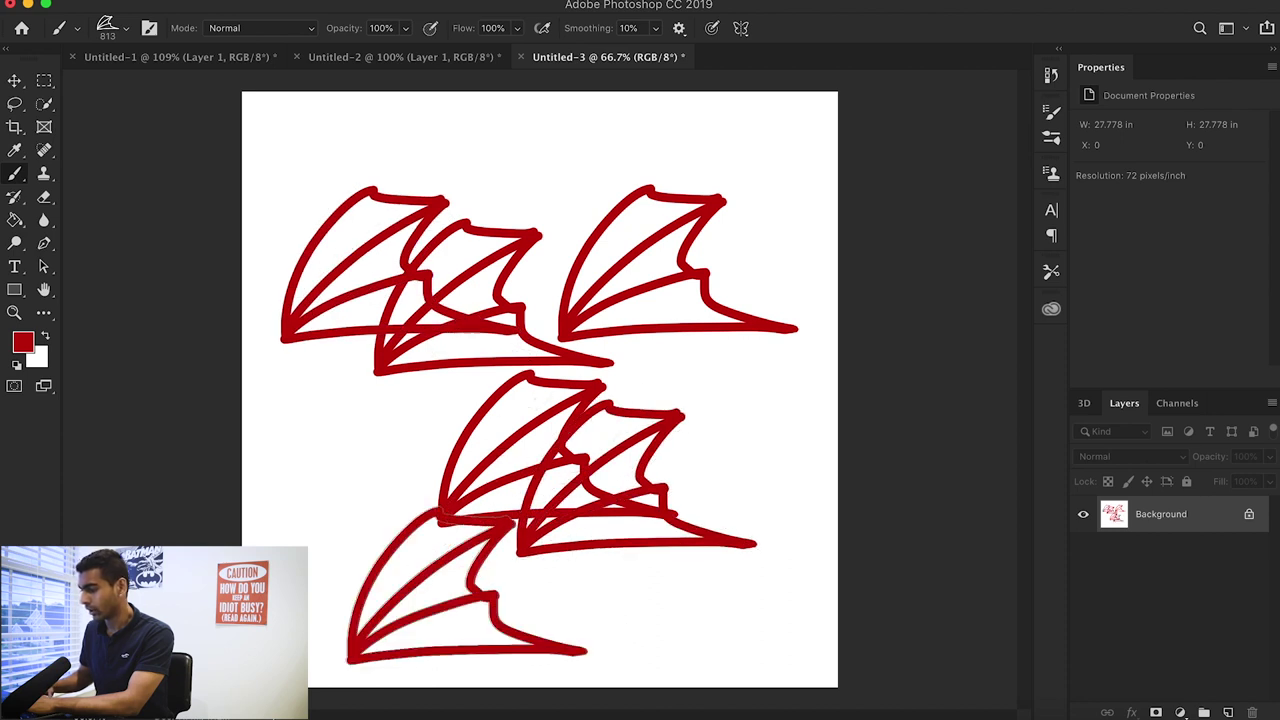
{"action": "left_click_drag", "start_coordinate": [425, 372], "coordinate": [497, 498]}
{"action": "left_click_drag", "start_coordinate": [738, 350], "coordinate": [810, 481]}
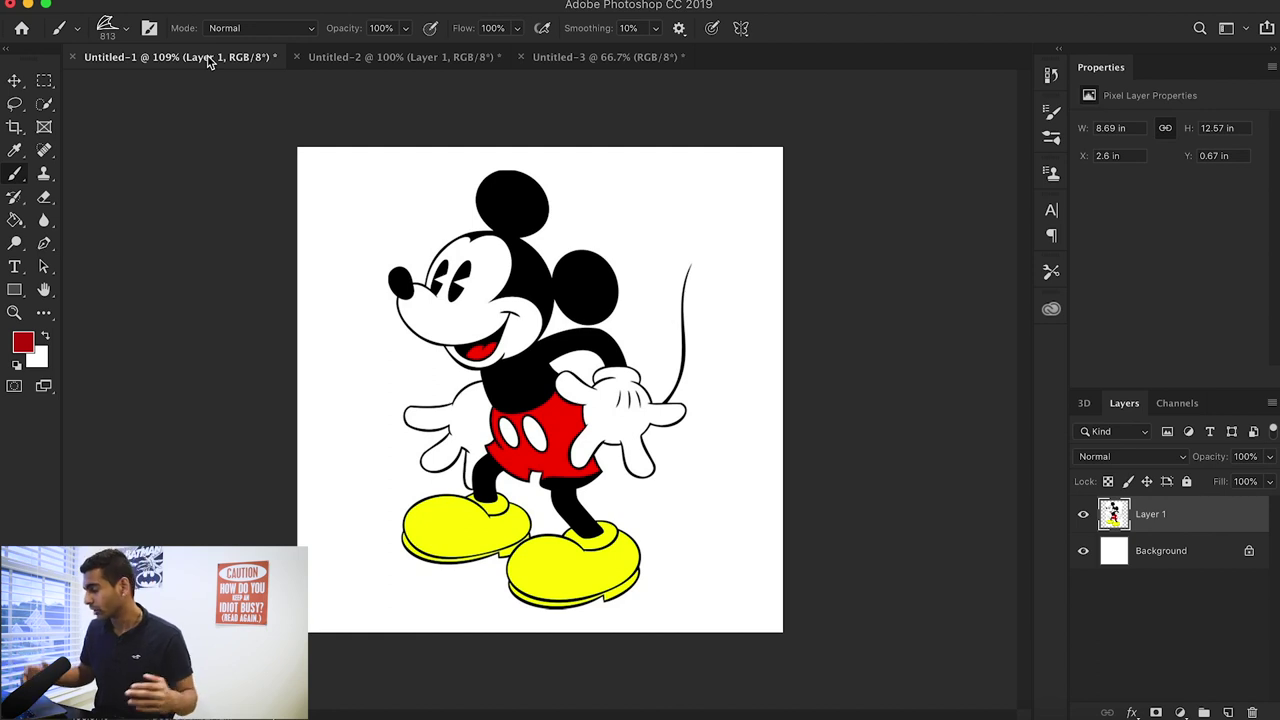
Hide Untitled-1's white Background layer, switch to the Move tool, and open the Select menu
{"action": "left_click", "coordinate": [1082, 551]}
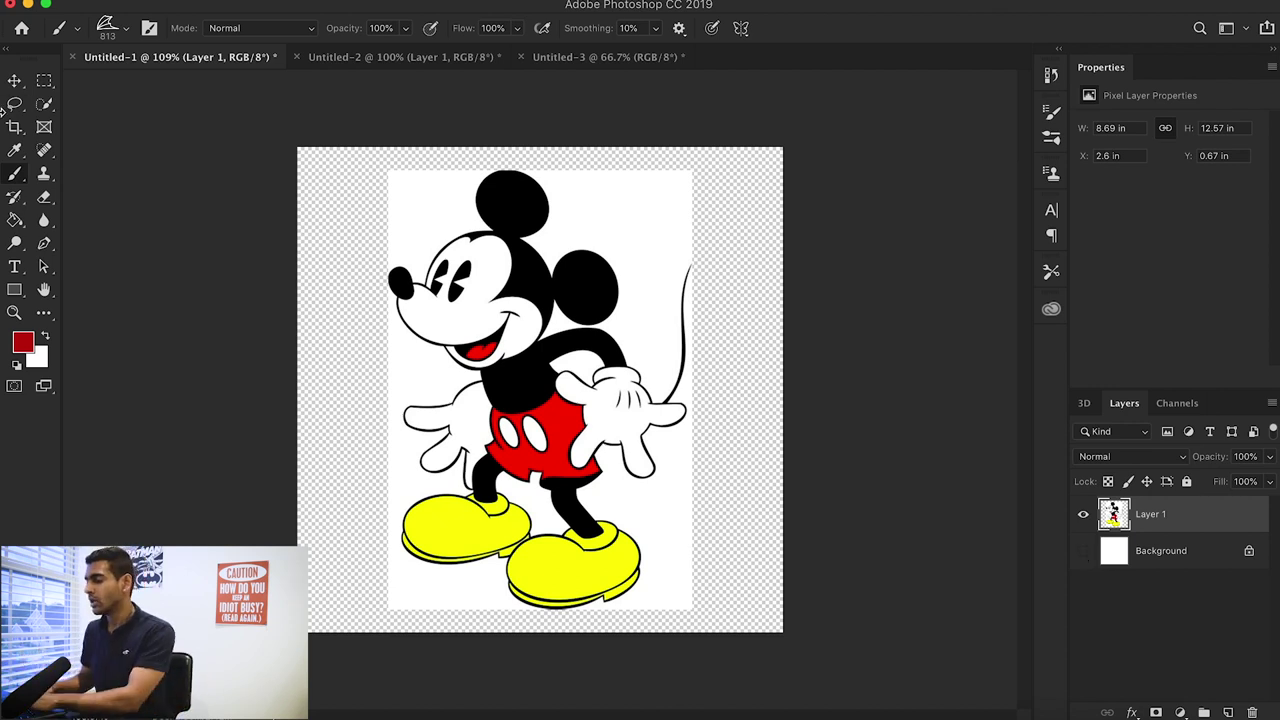
{"action": "left_click", "coordinate": [14, 80]}
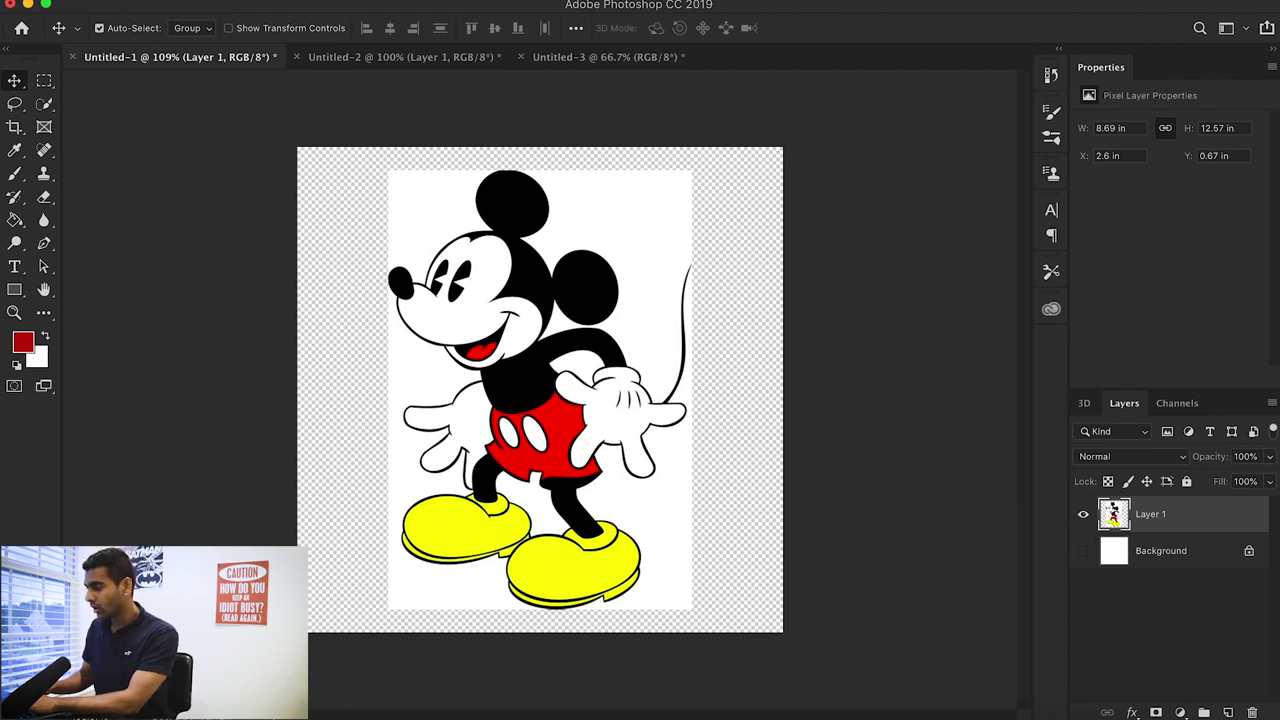
{"action": "left_click", "coordinate": [382, 2]}
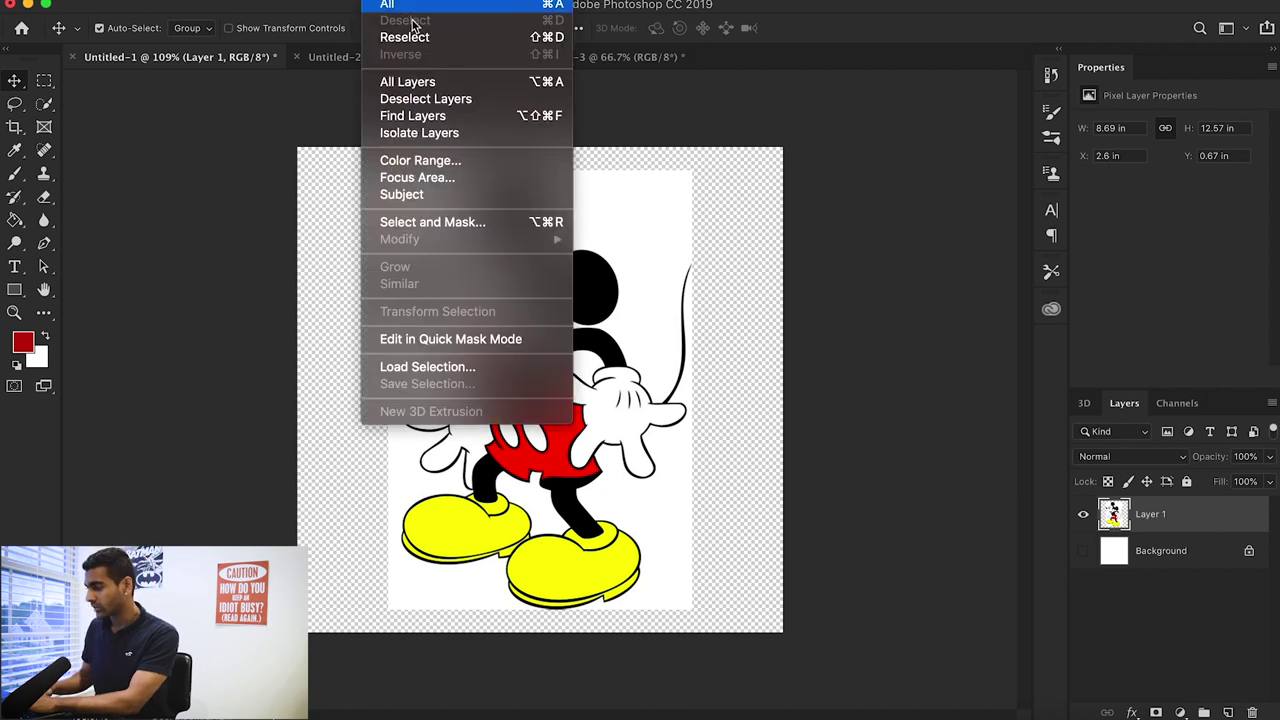
Use Color Range to select the sampled white background with Fuzziness raised to 159
{"action": "left_click", "coordinate": [450, 165]}
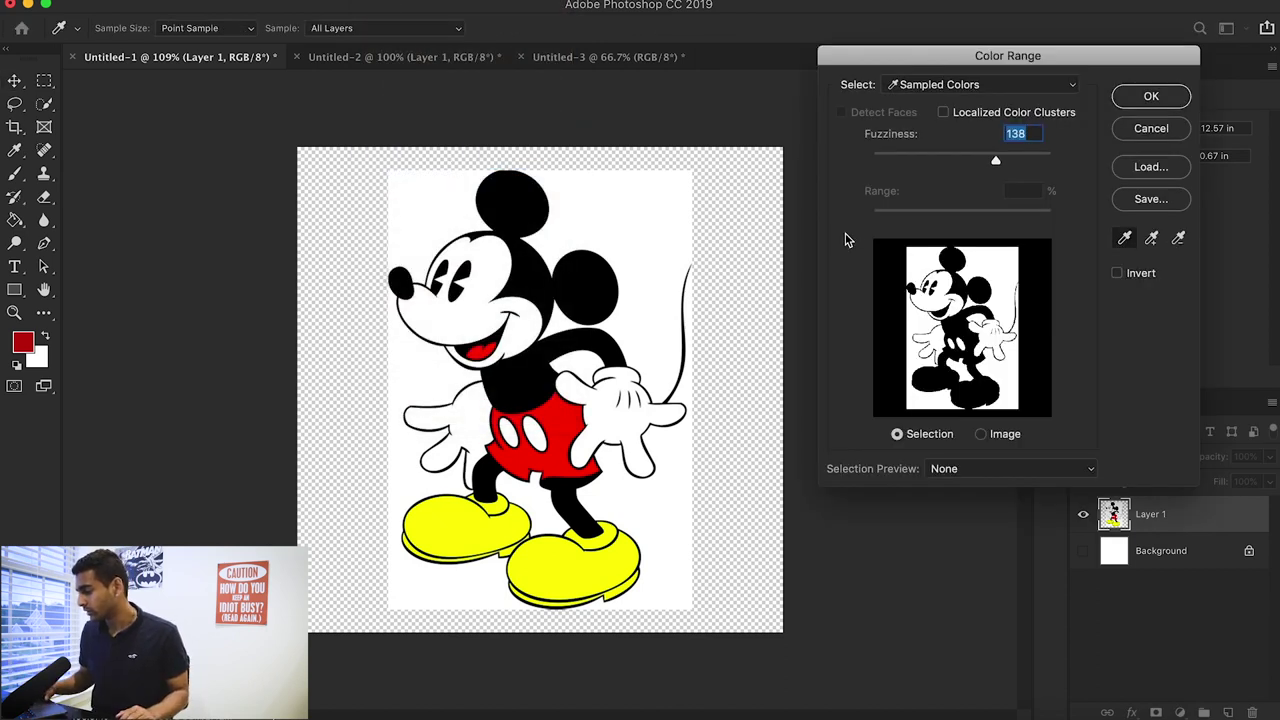
{"action": "left_click", "coordinate": [533, 379]}
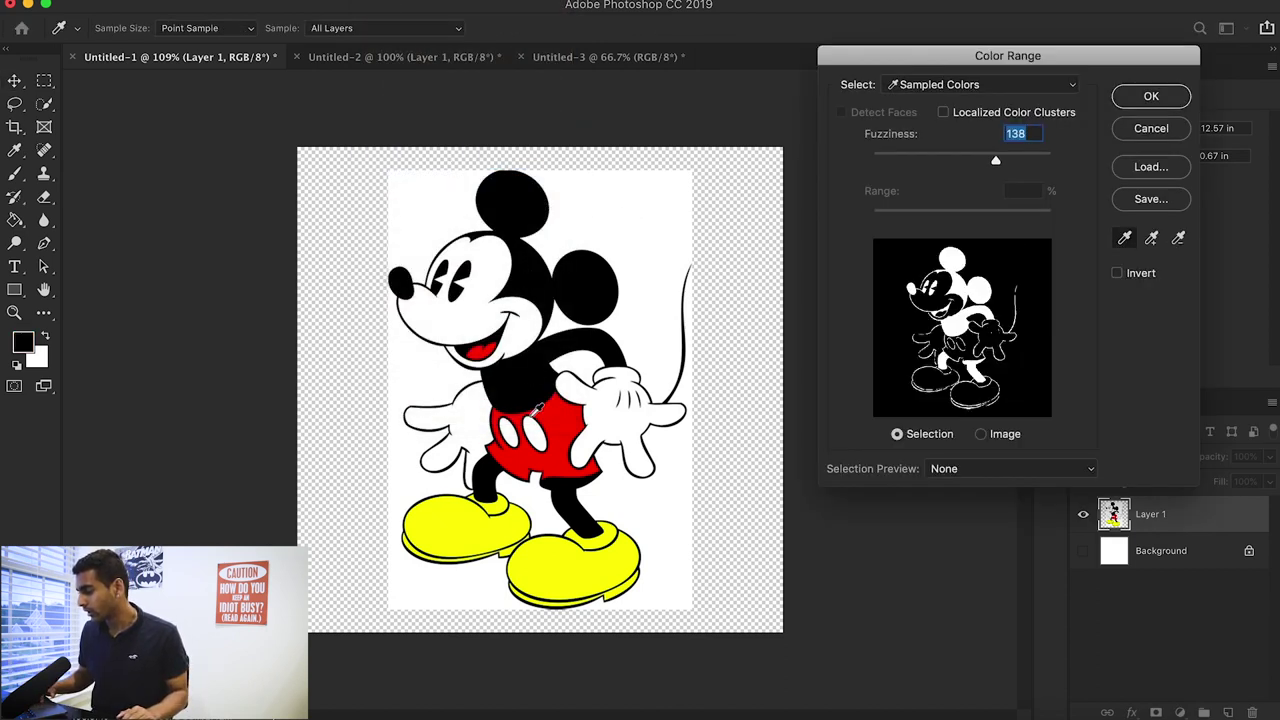
{"action": "left_click", "coordinate": [538, 411]}
{"action": "left_click", "coordinate": [612, 213]}
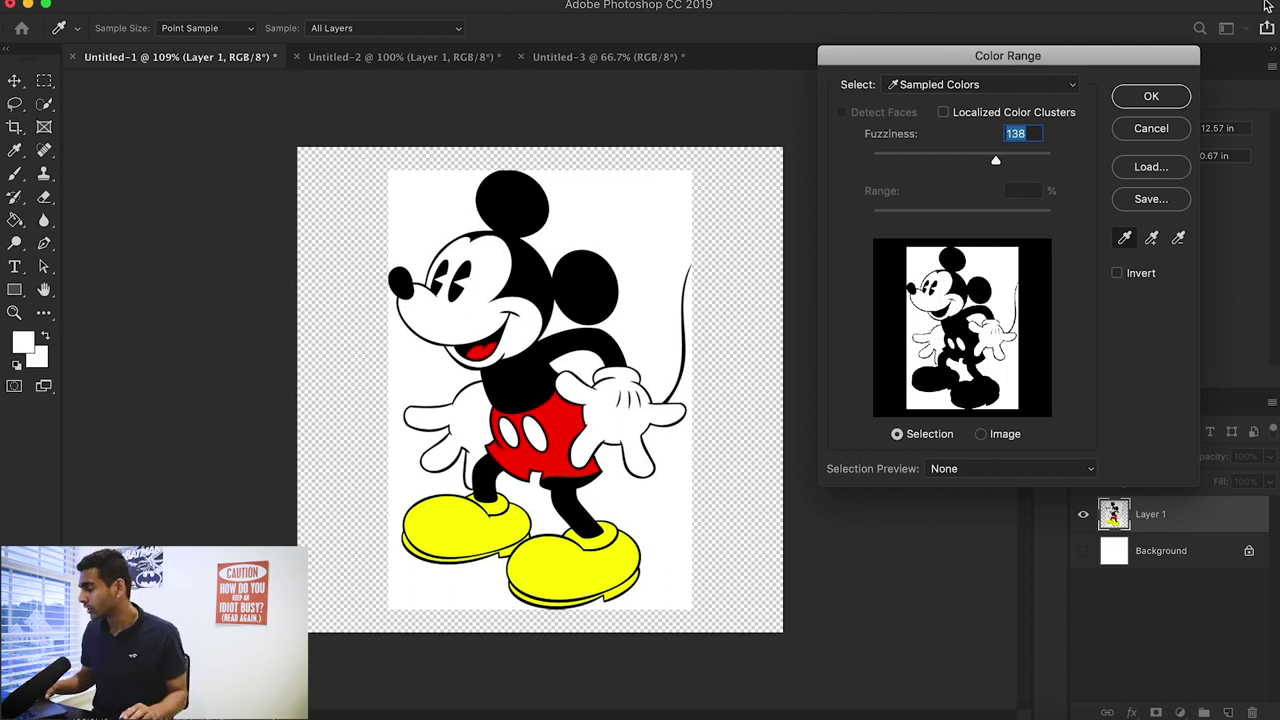
{"action": "mouse_move", "coordinate": [997, 162]}
{"action": "left_mouse_down"}
{"action": "mouse_move", "coordinate": [959, 165]}
{"action": "mouse_move", "coordinate": [1043, 163]}
{"action": "mouse_move", "coordinate": [1017, 168]}
{"action": "left_mouse_up"}
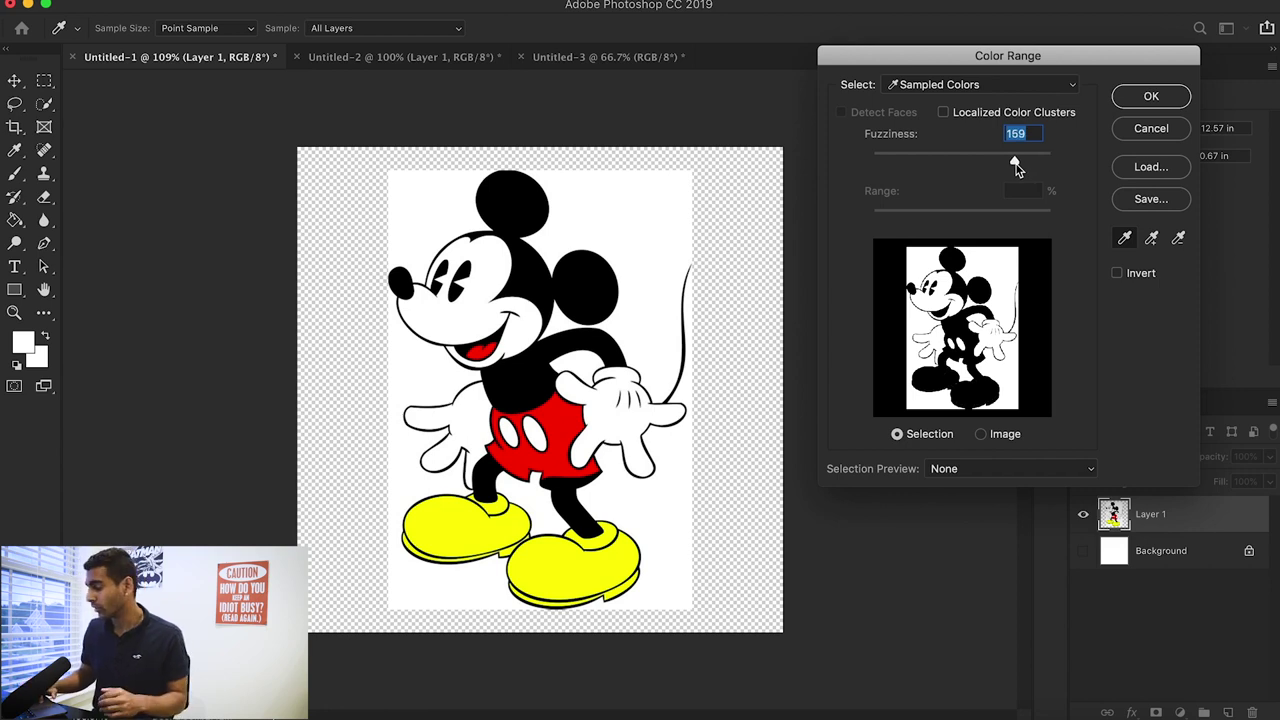
{"action": "left_click", "coordinate": [1157, 96]}
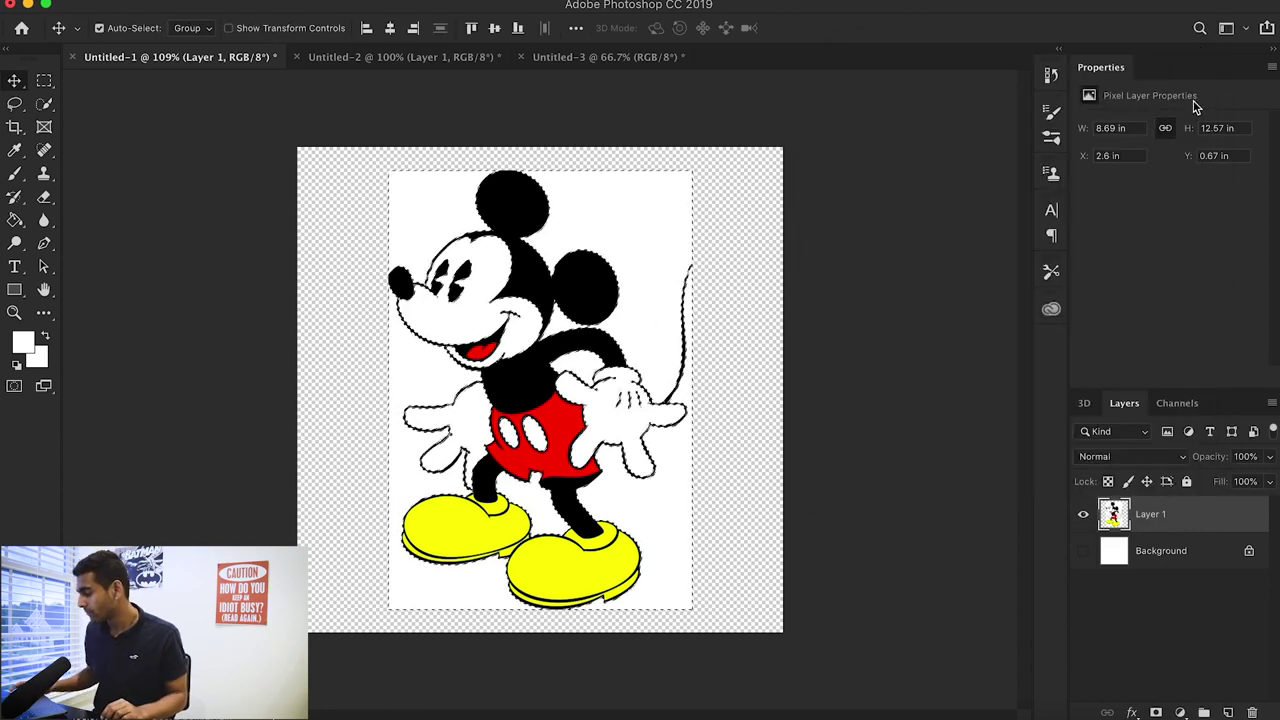
Delete the selected white from Mickey's layer, deselect, and zoom in and out to check the edges
{"action": "key", "text": "Delete"}
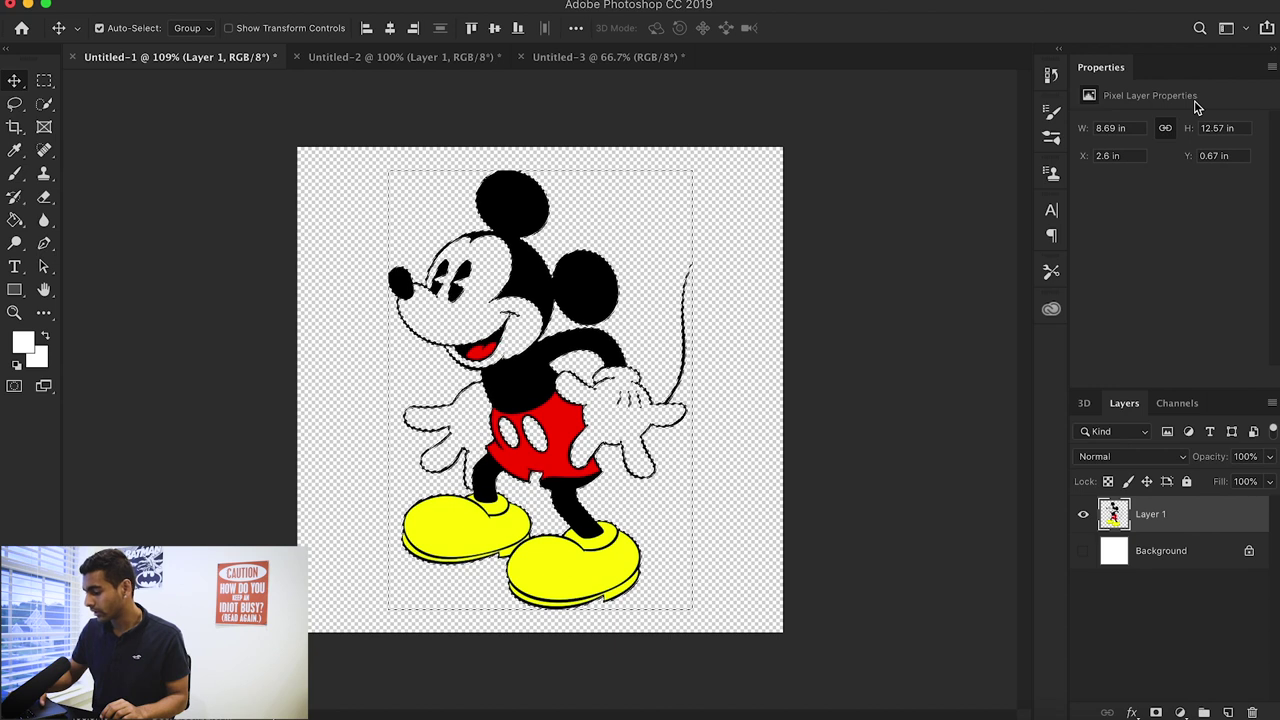
{"action": "key", "text": "super+d"}
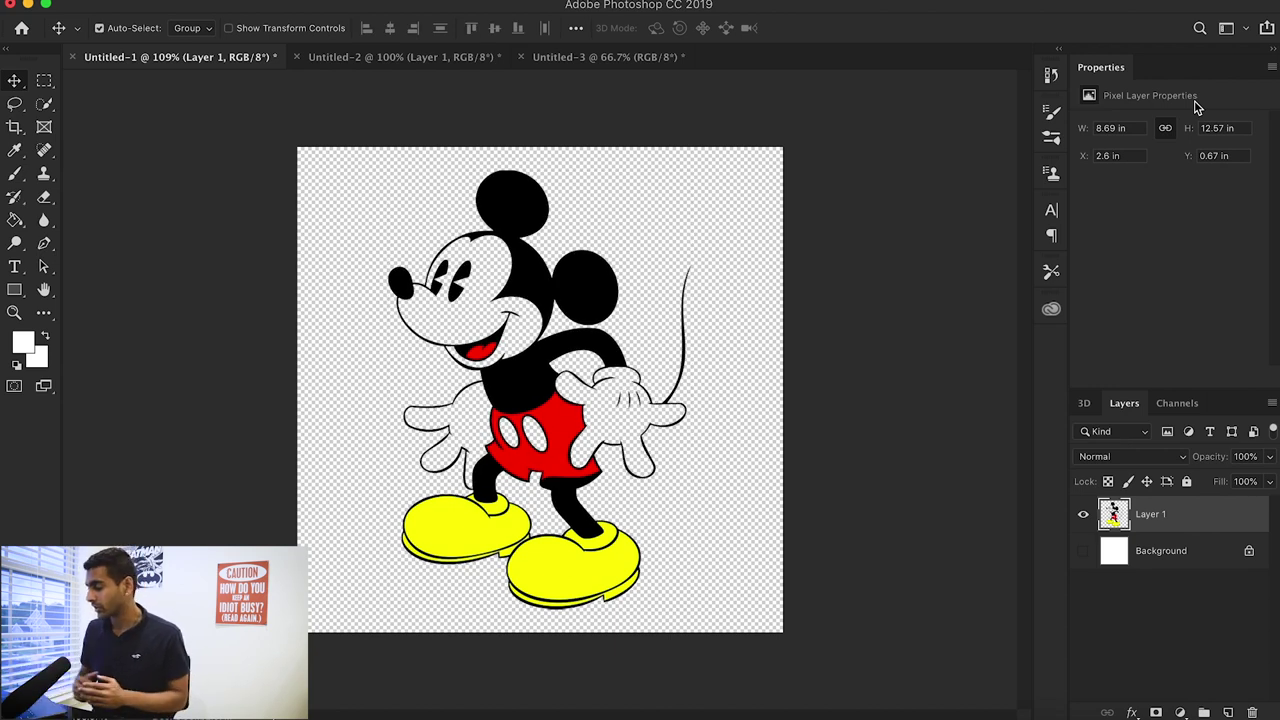
{"action": "scroll", "coordinate": [598, 224], "scroll_direction": "up", "scroll_amount": 4}
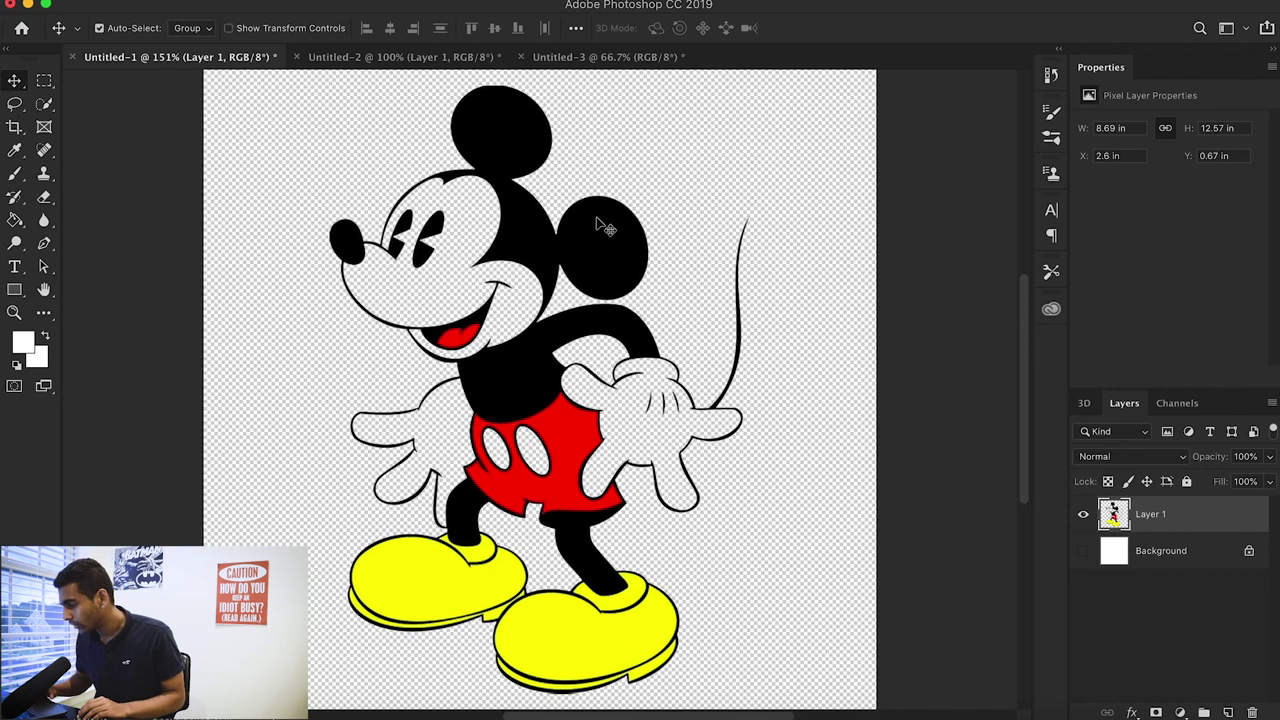
{"action": "scroll", "coordinate": [492, 350], "scroll_direction": "up", "scroll_amount": 3}
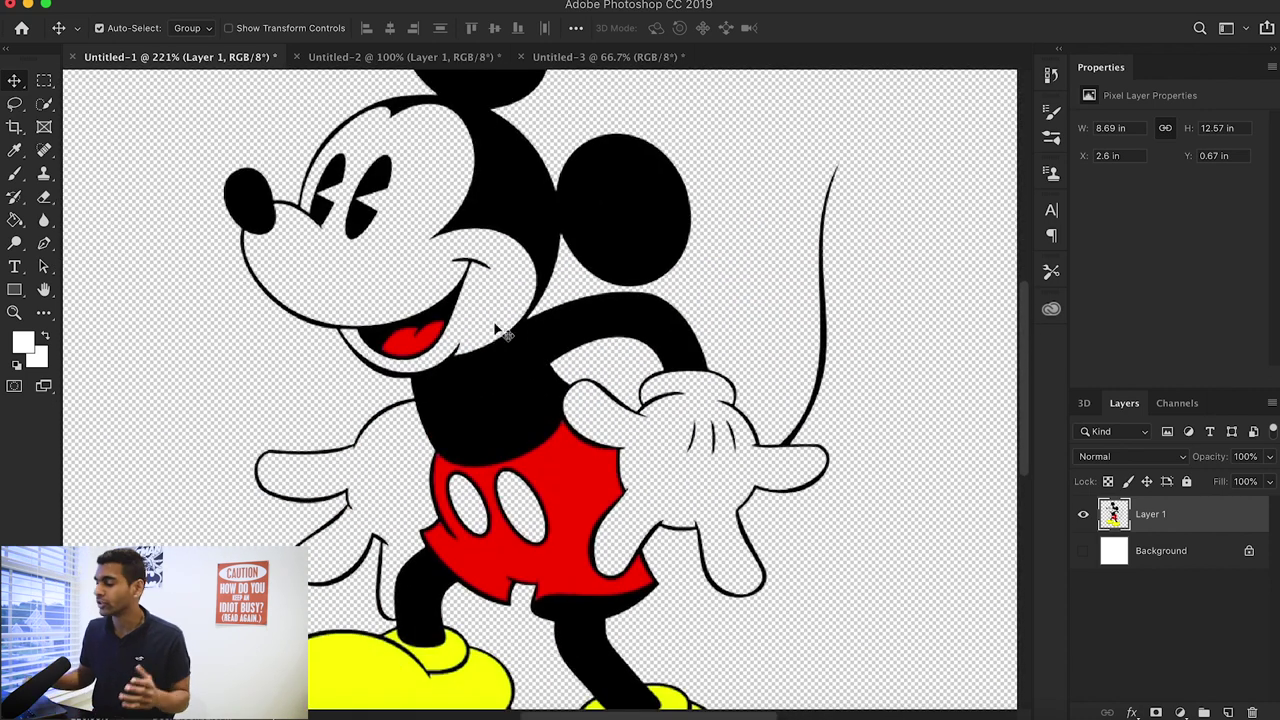
{"action": "scroll", "coordinate": [510, 325], "scroll_direction": "down", "scroll_amount": 3}
{"action": "scroll", "coordinate": [543, 295], "scroll_direction": "down", "scroll_amount": 1}
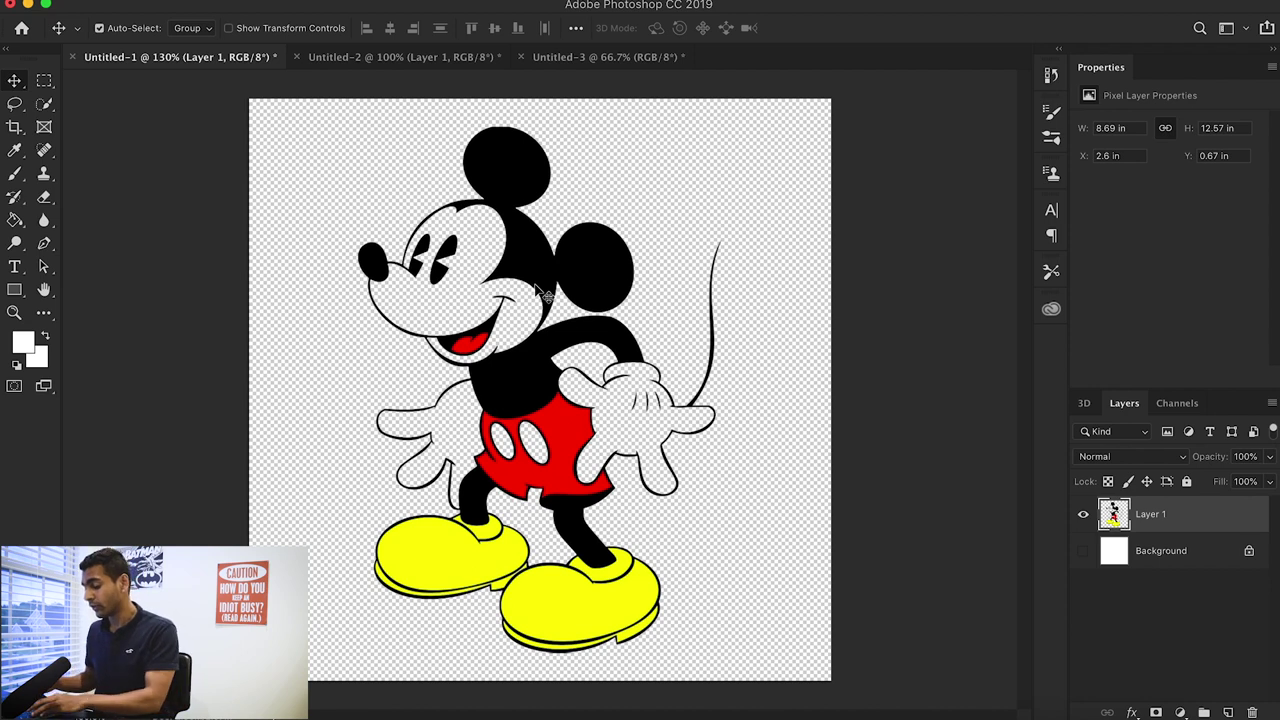
Desaturate Mickey to grayscale and define him as a brush preset named 'mickey mouse'
{"action": "key", "text": "shift+super+u"}
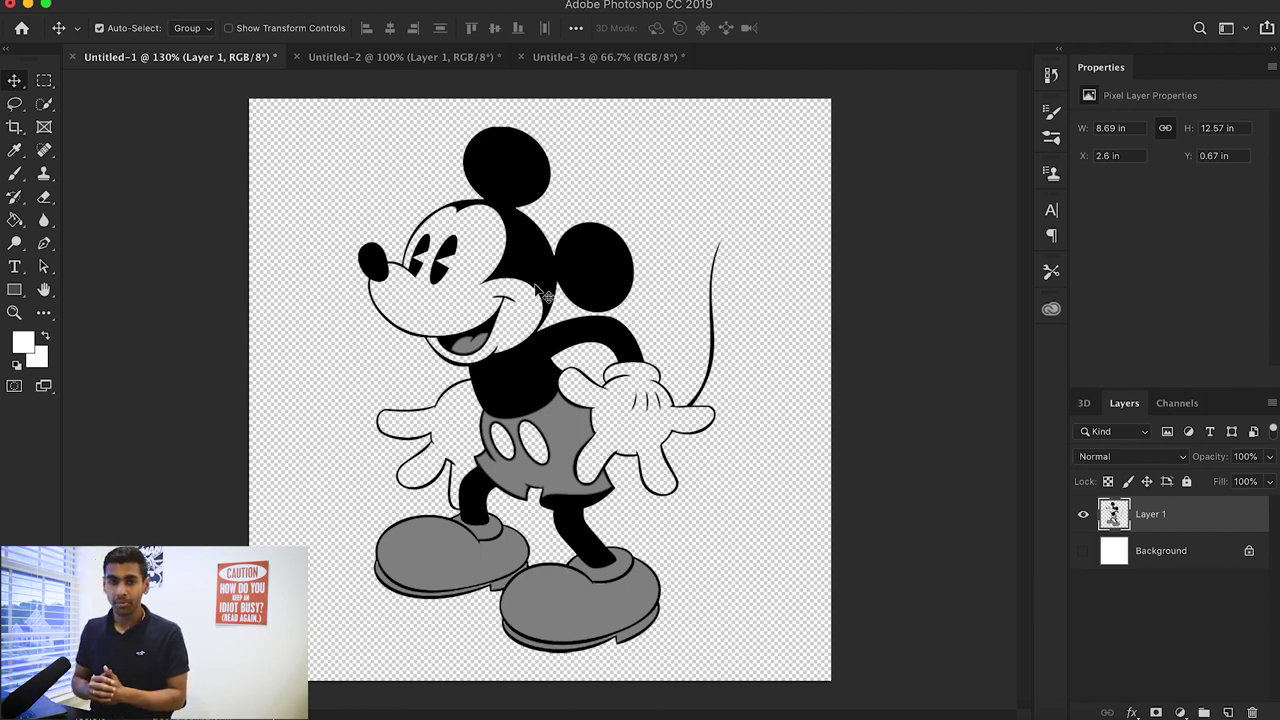
{"action": "scroll", "coordinate": [540, 292], "scroll_direction": "down", "scroll_amount": 1}
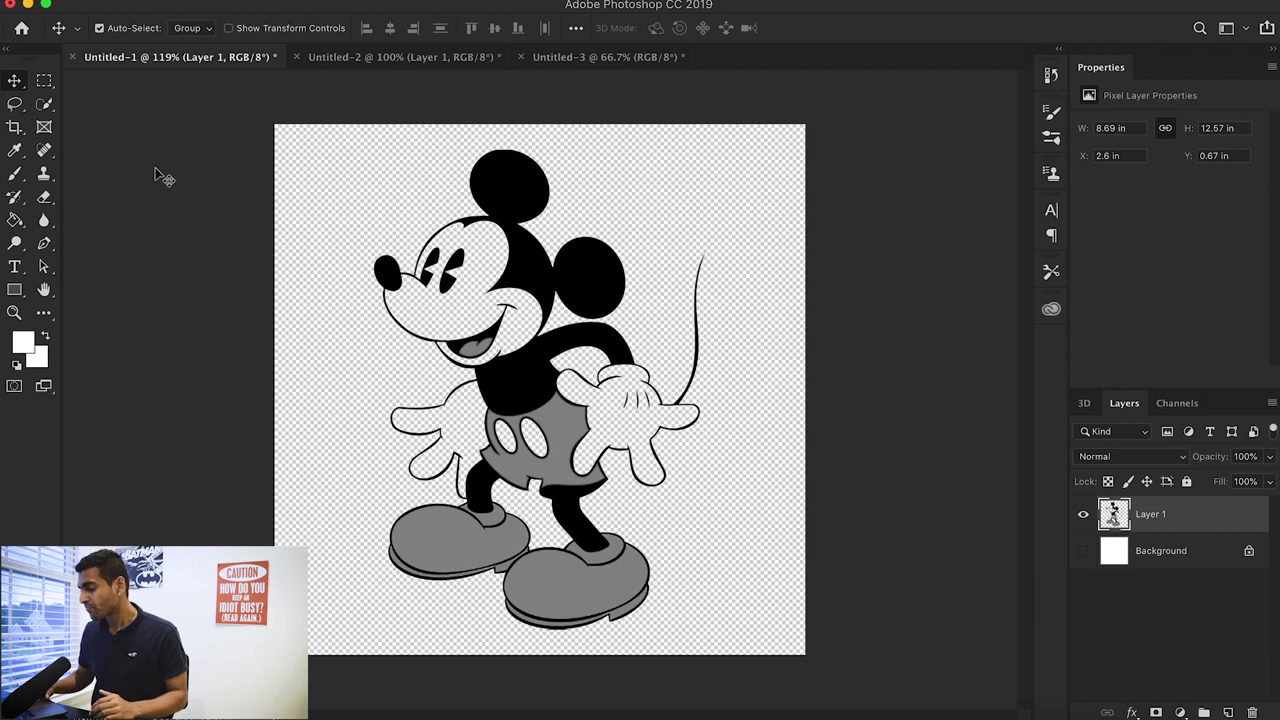
{"action": "left_click", "coordinate": [200, 0]}
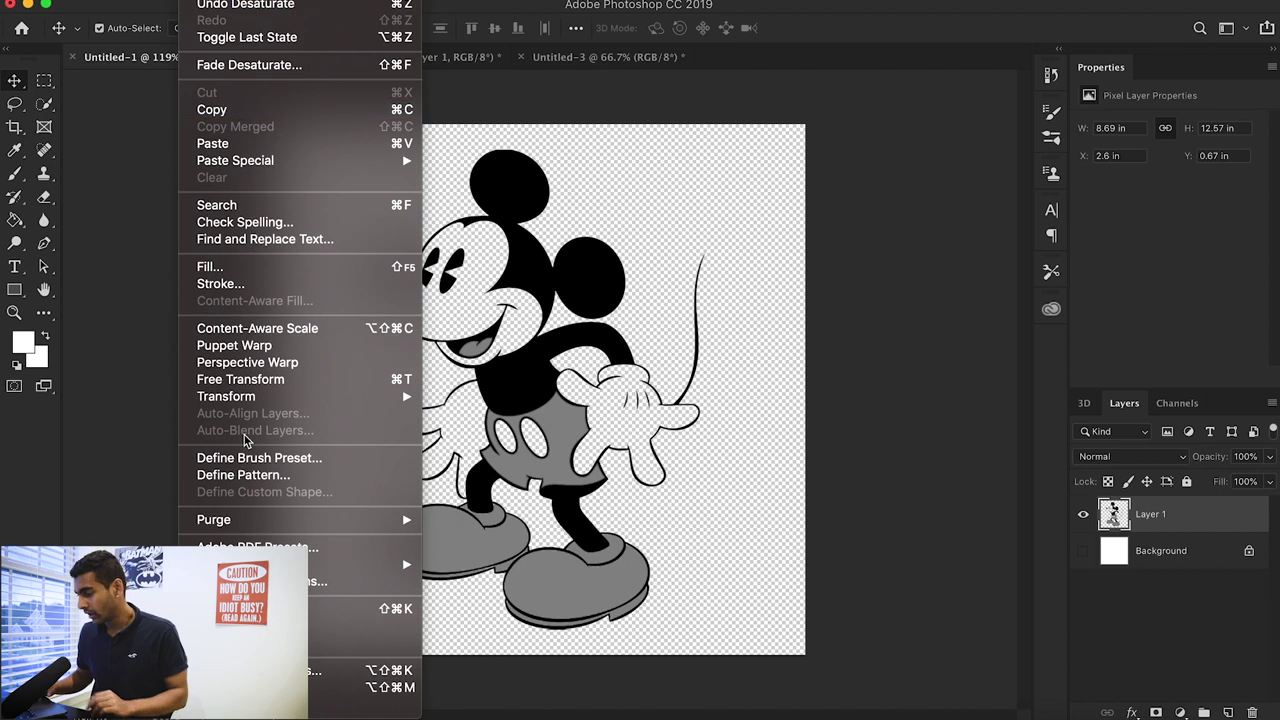
{"action": "left_click", "coordinate": [686, 328]}
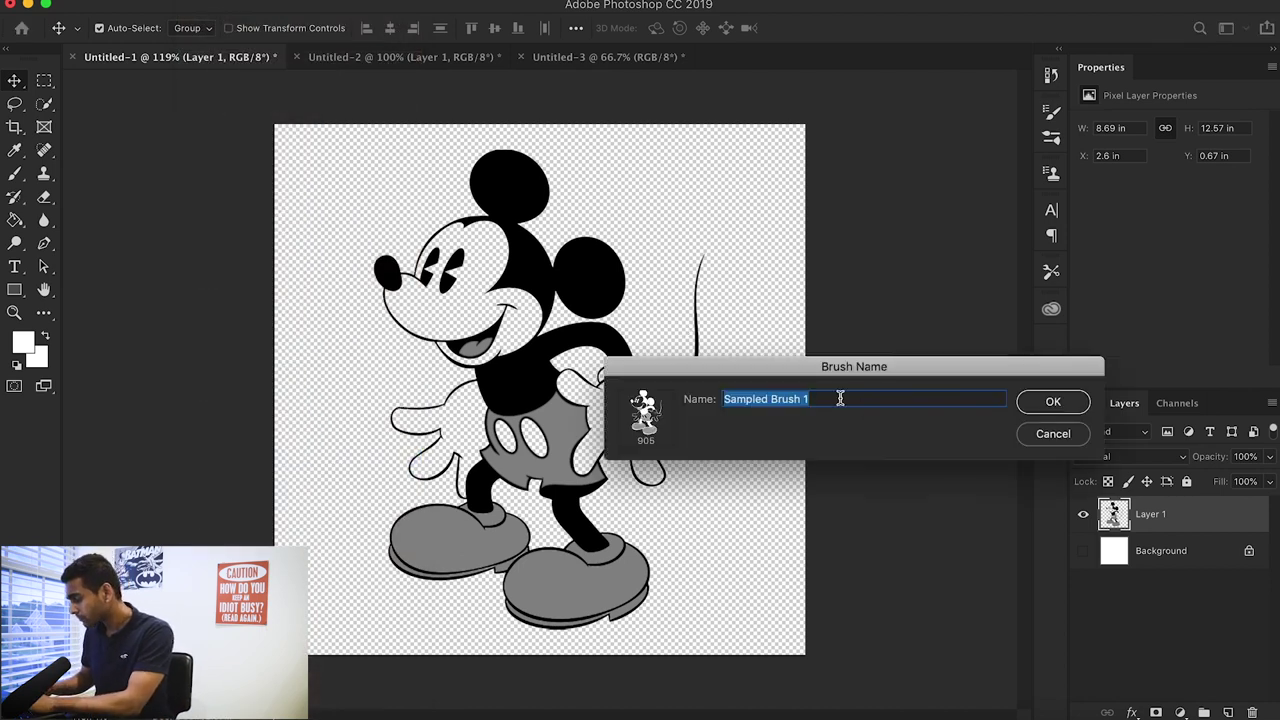
{"action": "type", "text": "mickey mouse"}
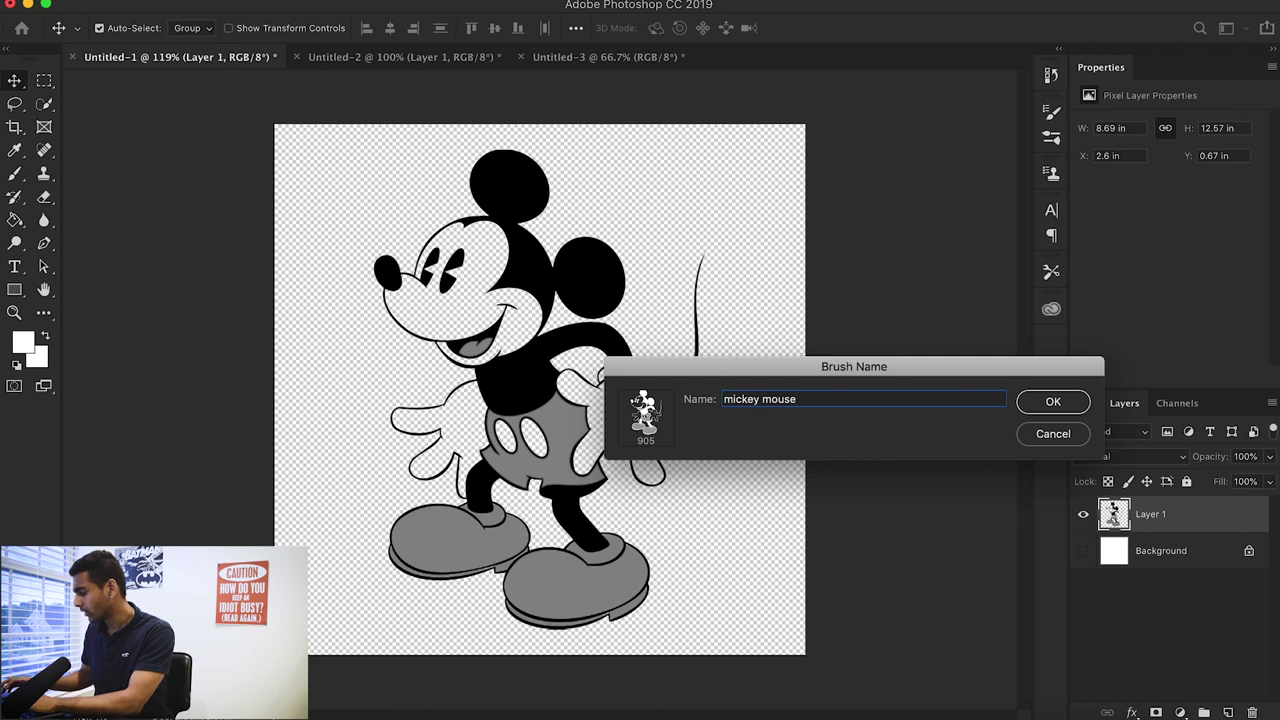
{"action": "key", "text": "Return"}
{"action": "key", "text": "b"}
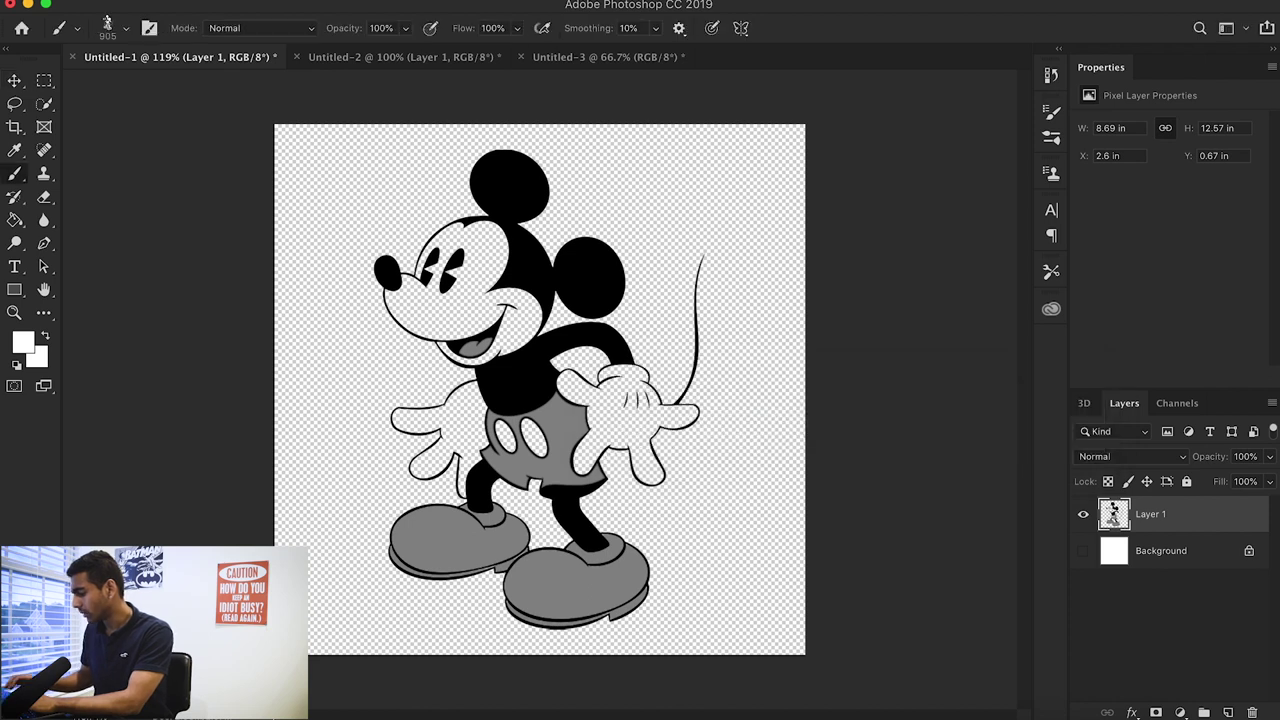
{"action": "left_click", "coordinate": [755, 370]}
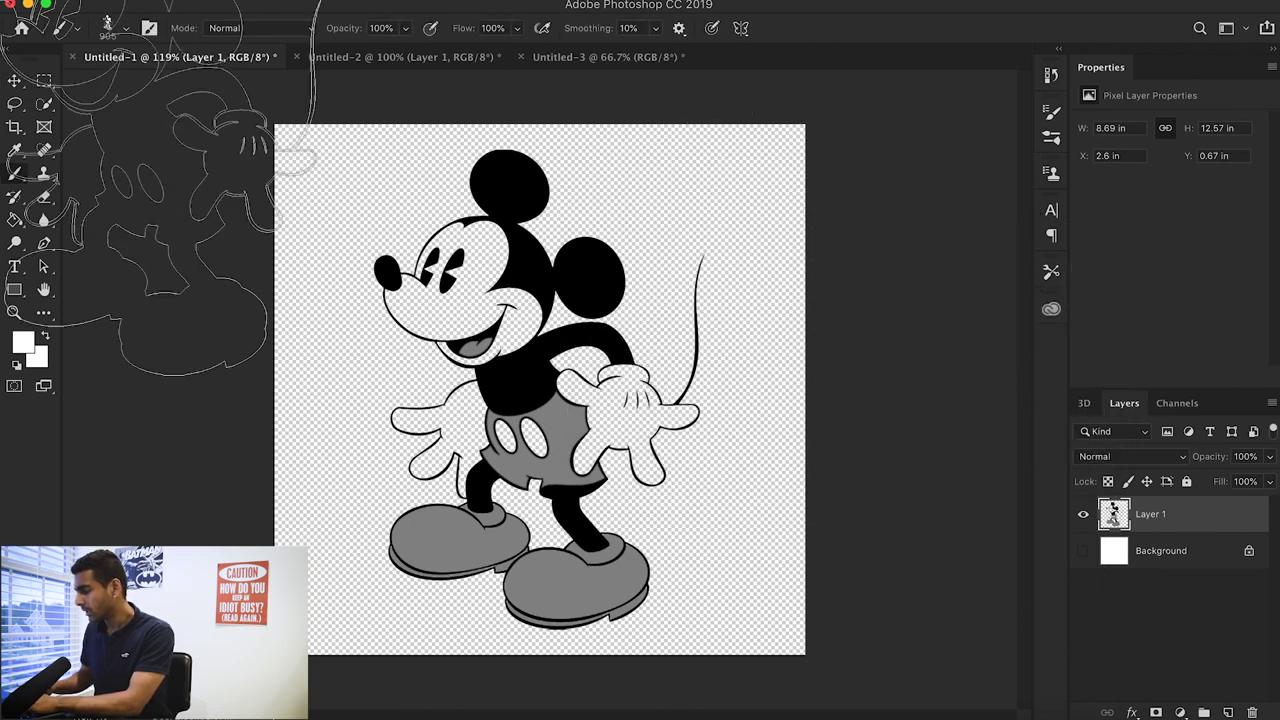
In Untitled-3, unlock the background, add an empty layer, and delete the wing drawing layer
{"action": "left_click", "coordinate": [580, 56]}
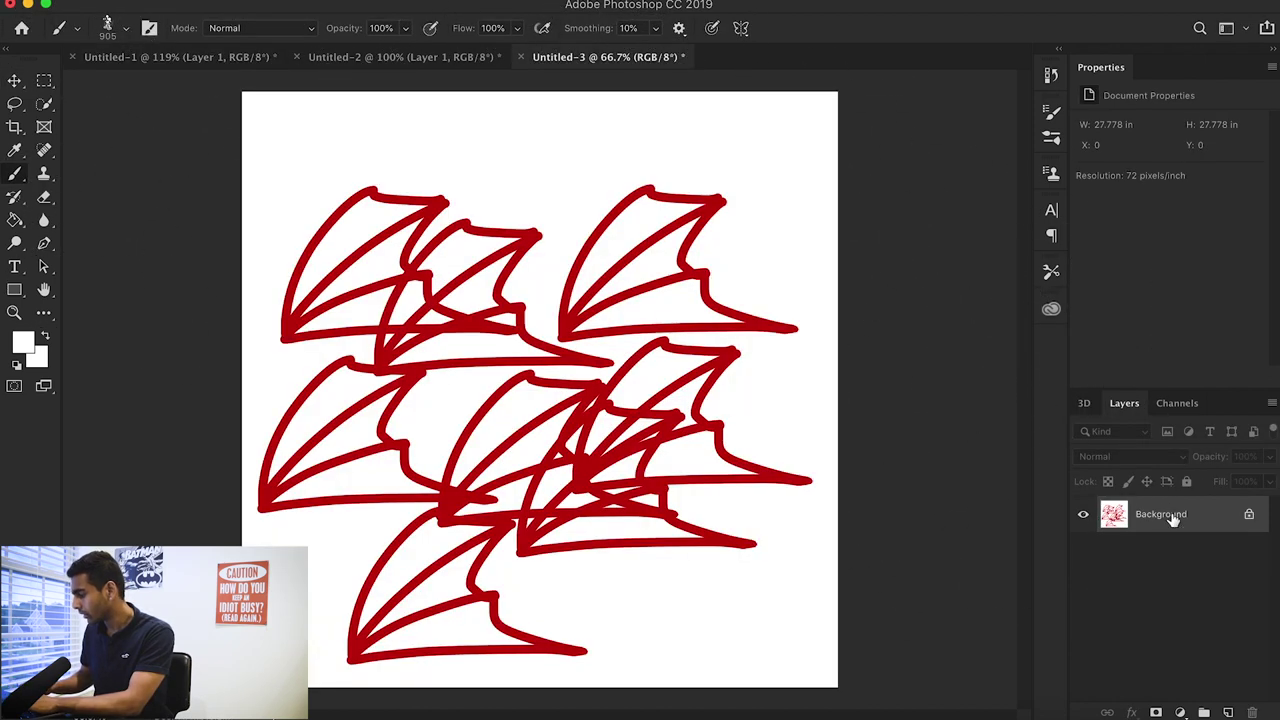
{"action": "left_click", "coordinate": [1248, 514]}
{"action": "left_click", "coordinate": [1229, 712]}
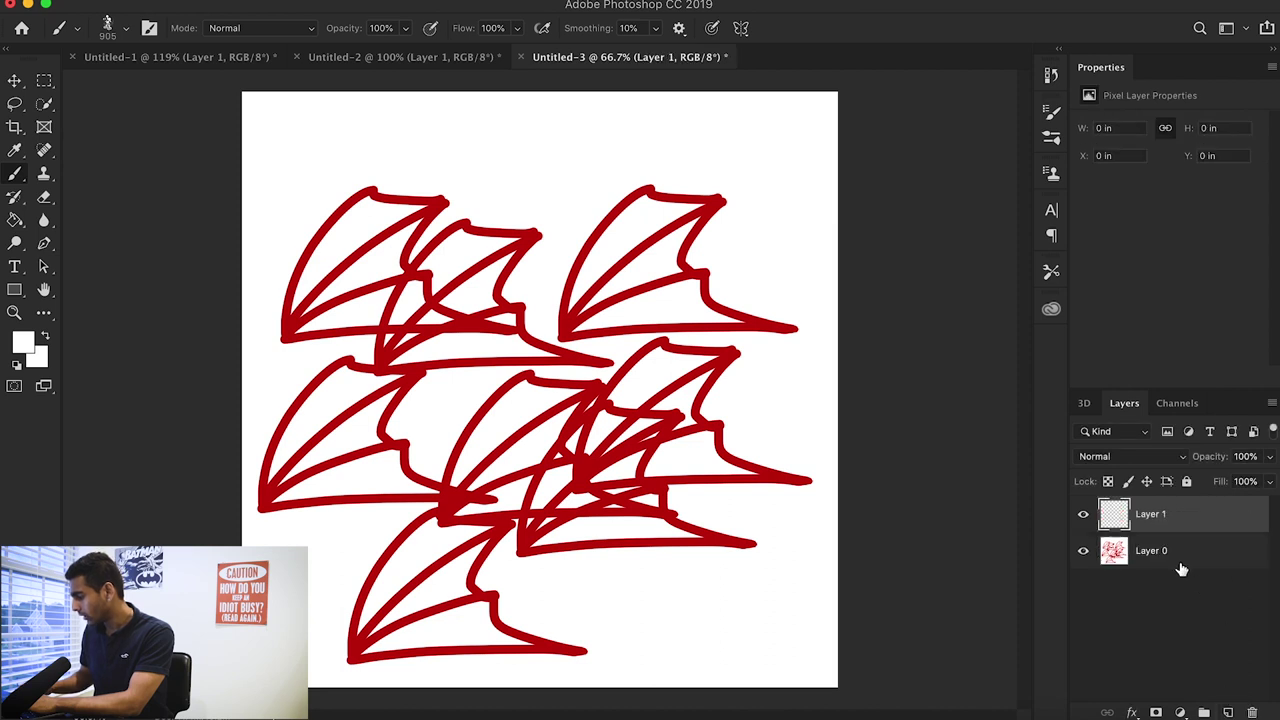
{"action": "left_click", "coordinate": [1180, 559]}
{"action": "key", "text": "Delete"}
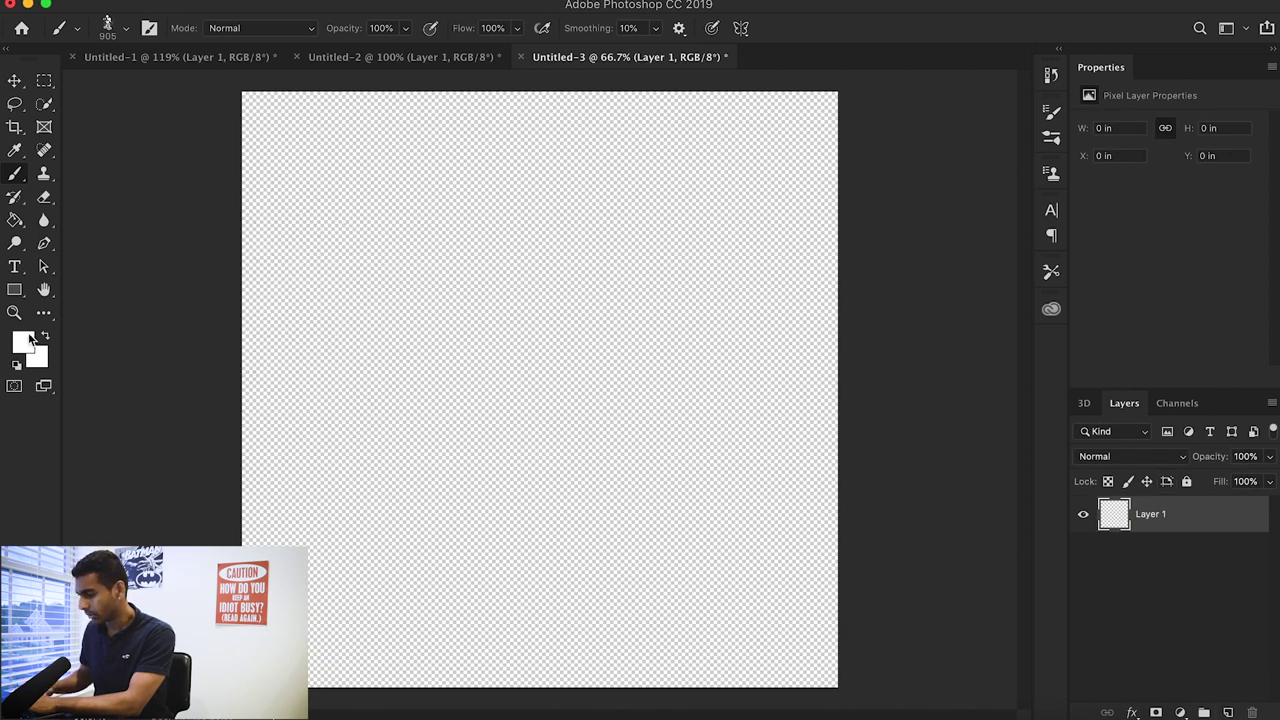
Set the foreground colour to a deep blue
{"action": "left_click", "coordinate": [22, 342]}
{"action": "left_click", "coordinate": [858, 231]}
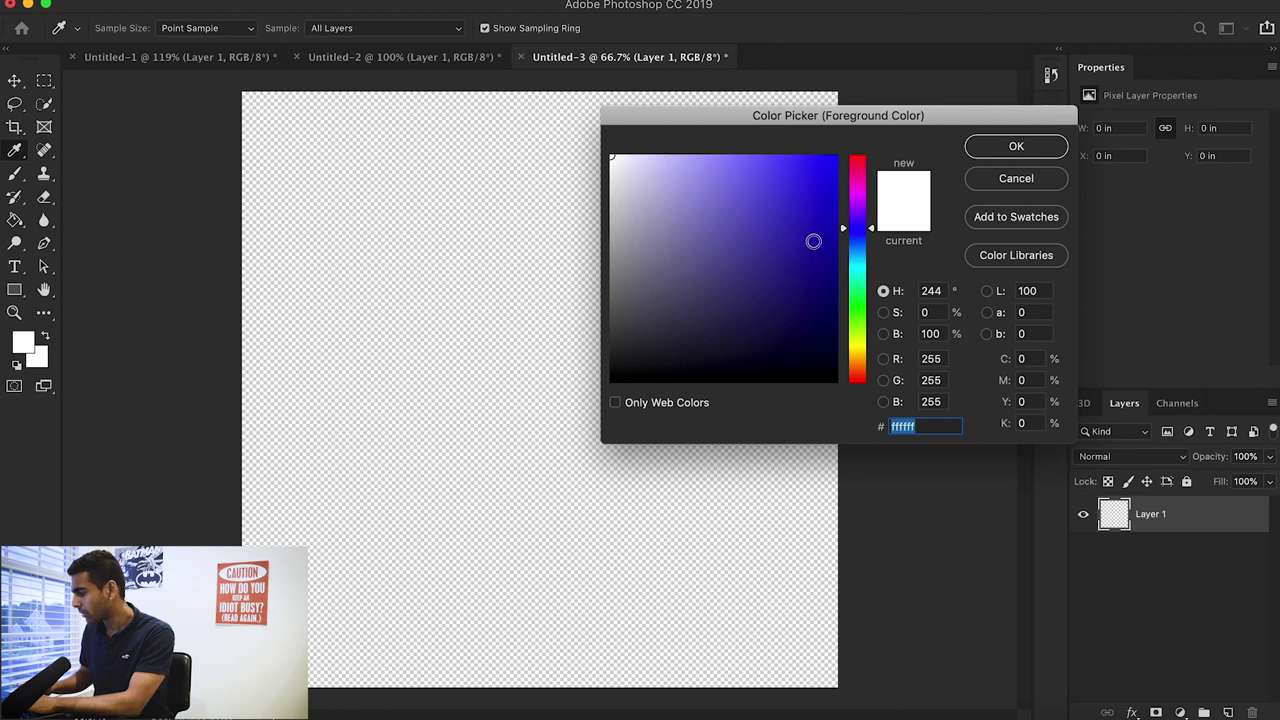
{"action": "left_click", "coordinate": [818, 226]}
{"action": "left_click", "coordinate": [1010, 150]}
Stamp five blue Mickeys across the canvas: left, top right, bottom centre, bottom right, top centre
{"action": "left_click", "coordinate": [352, 364]}
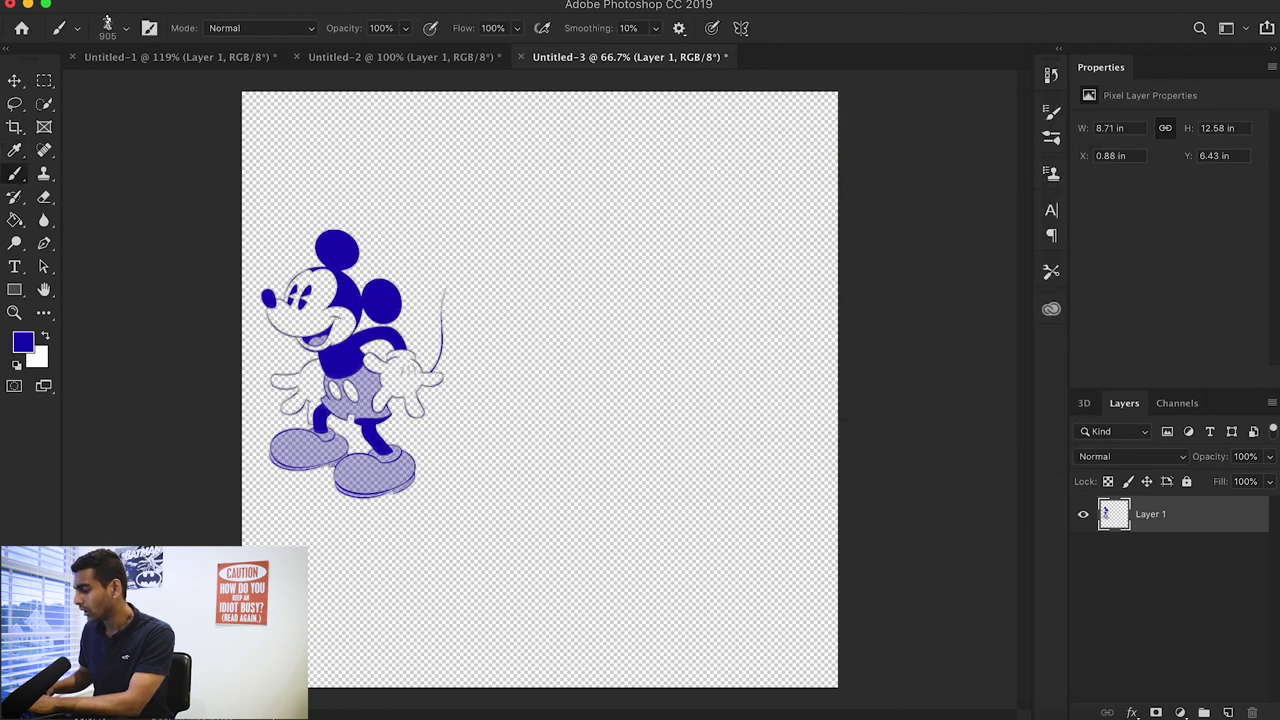
{"action": "left_click", "coordinate": [617, 295]}
{"action": "left_click", "coordinate": [508, 515]}
{"action": "left_click", "coordinate": [744, 514]}
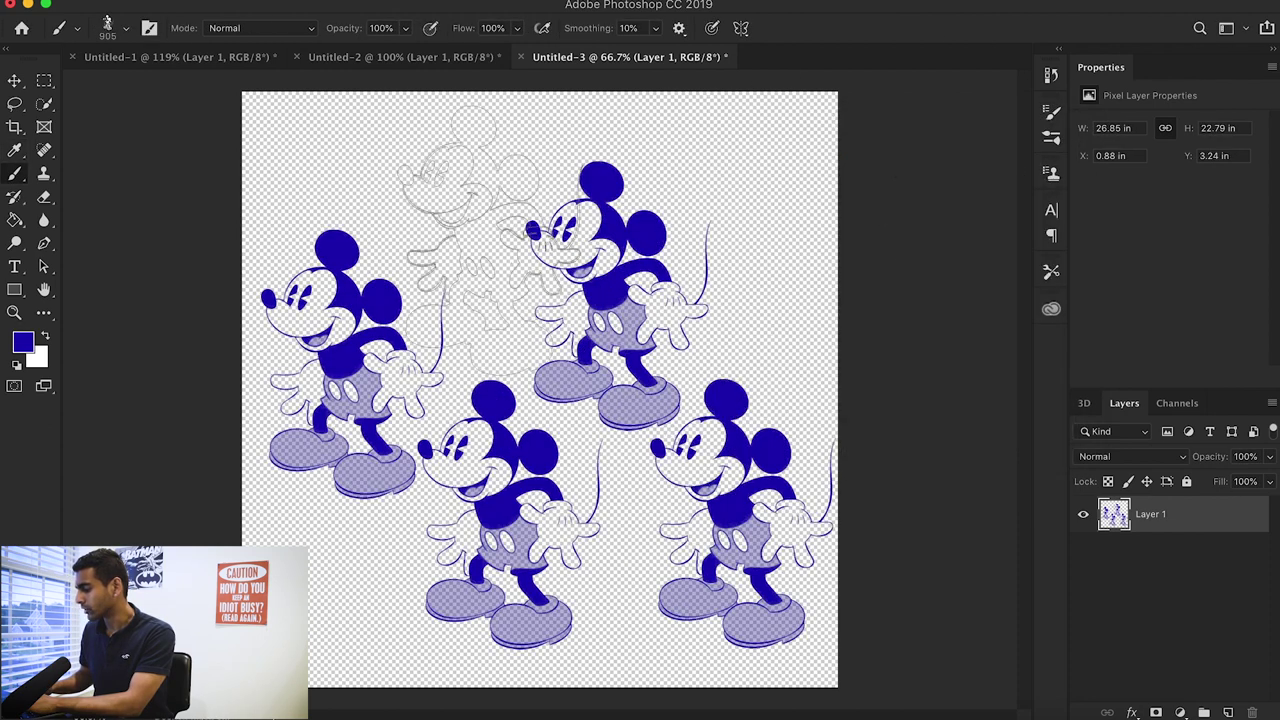
{"action": "left_click", "coordinate": [476, 217]}
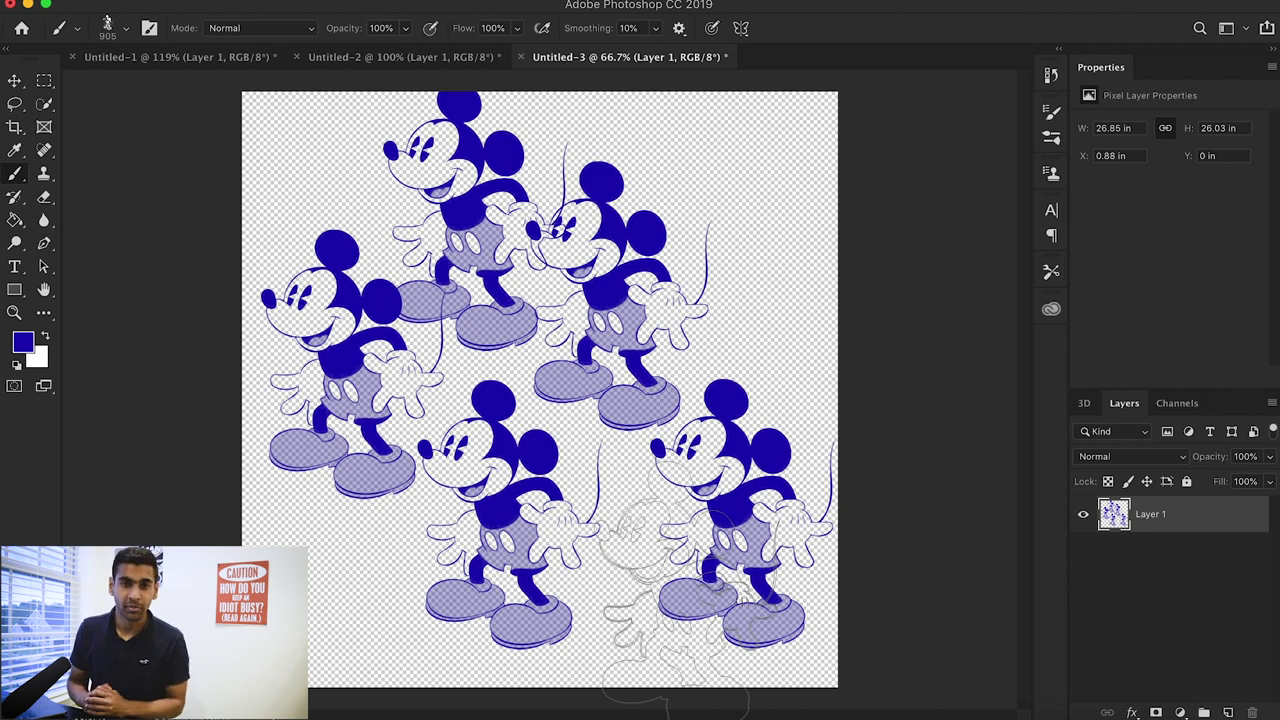